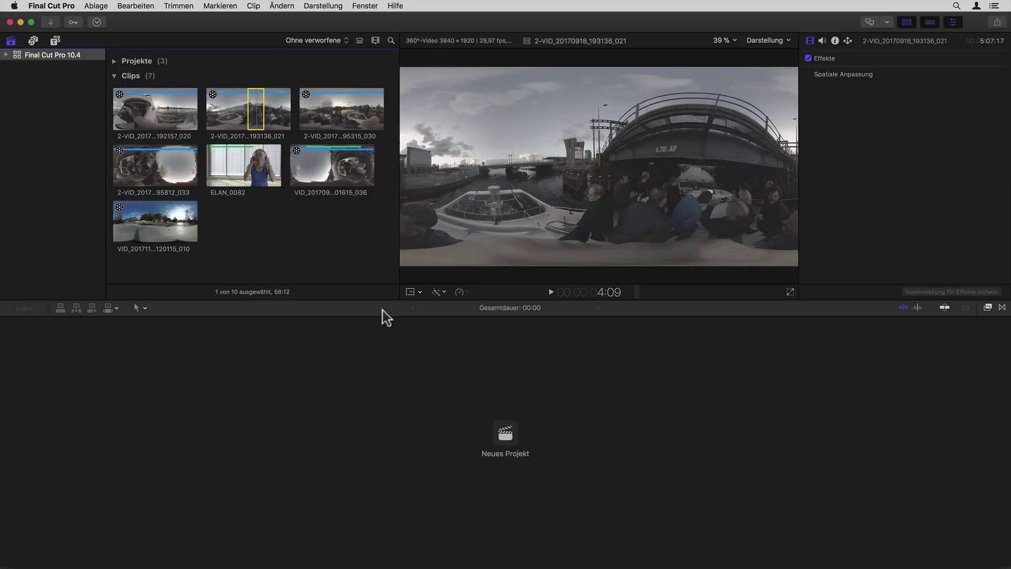
- Deselect the boat clip so no browser clip is selected among the seven clips
left_click(329, 261)
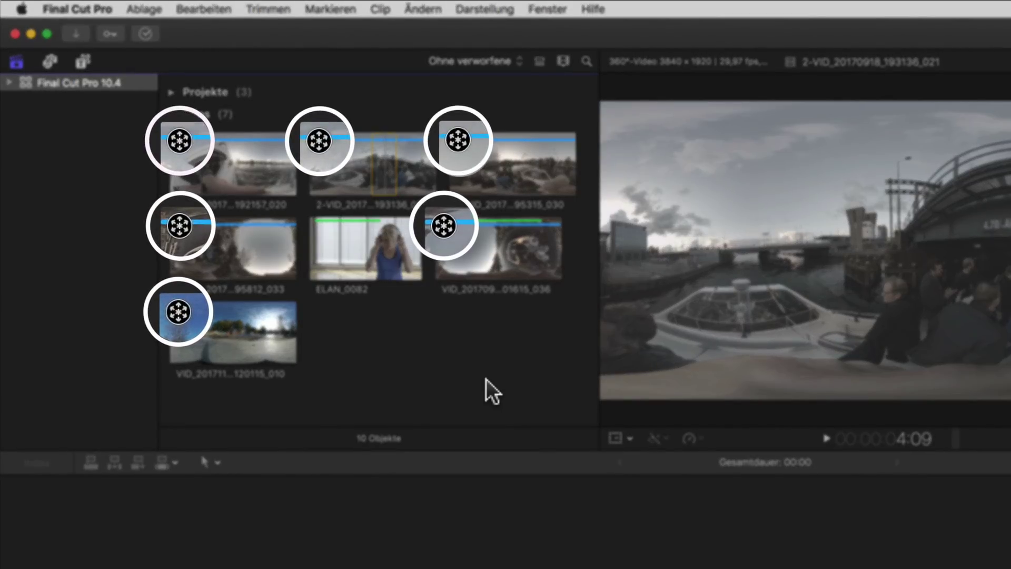
- Start a new project named 'Mein VR' and set its custom video format to 360°
key("super+n")
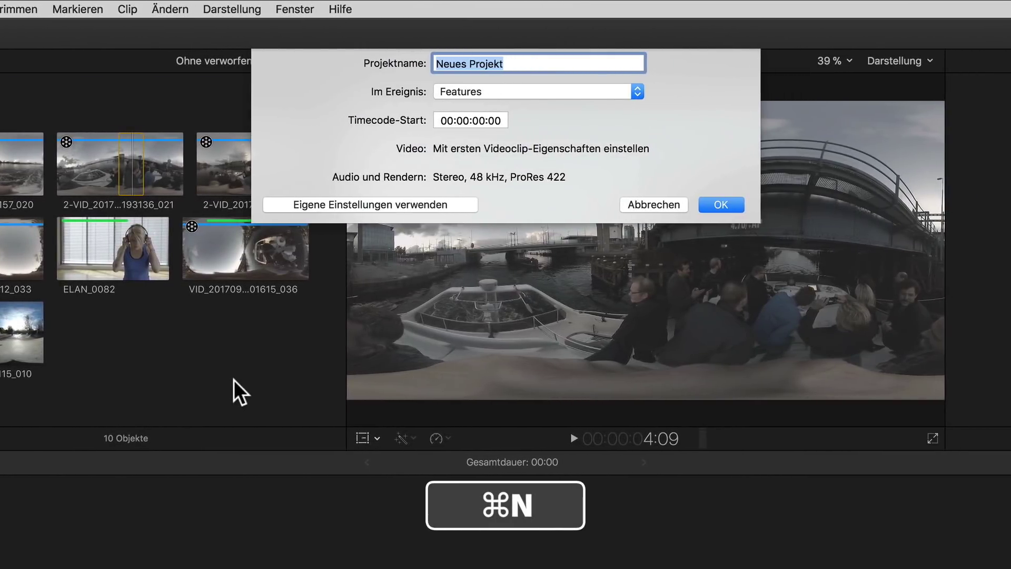
type("Mein VR")
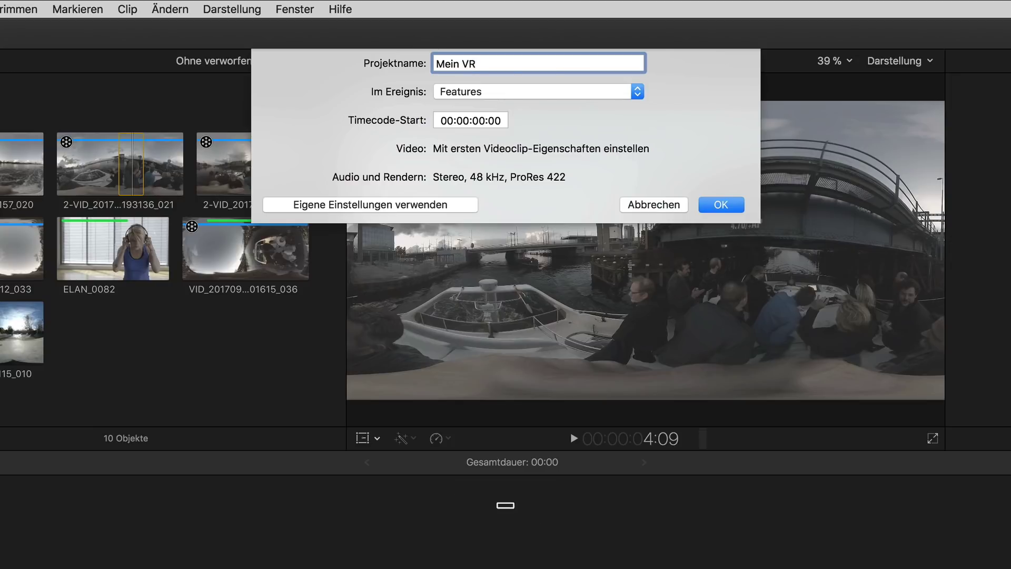
left_click(418, 203)
left_click(526, 148)
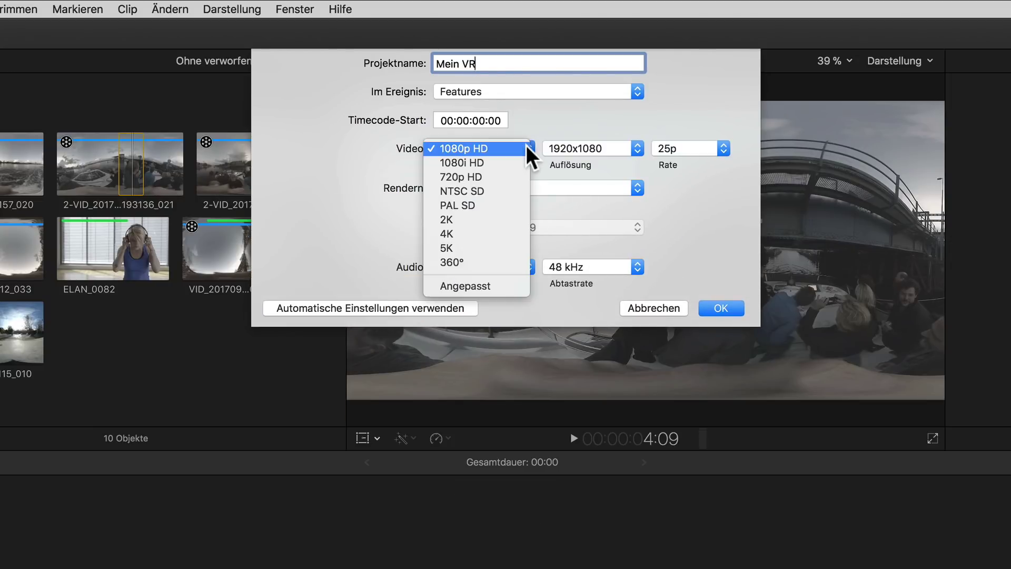
left_click(499, 260)
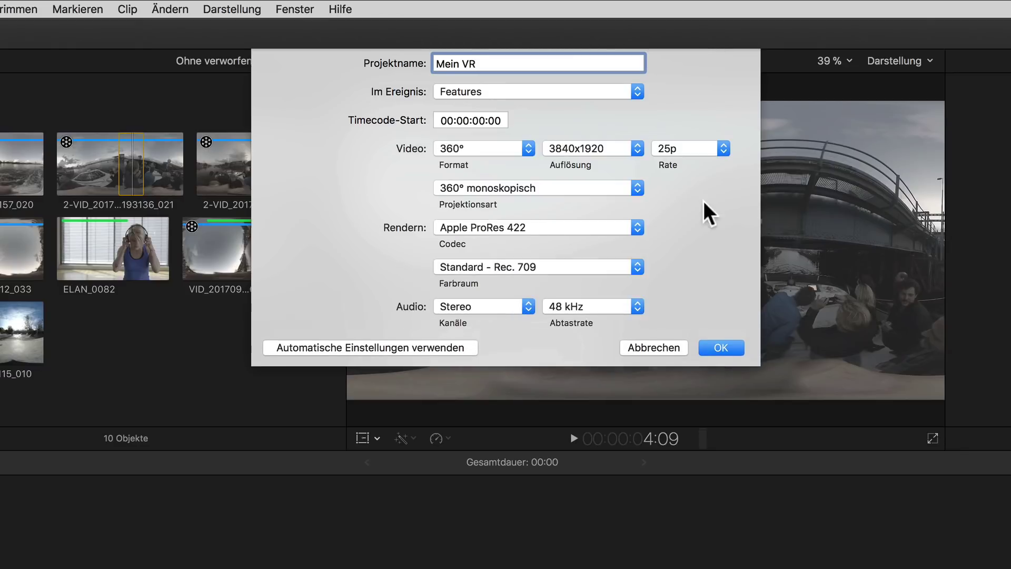
left_click(638, 148)
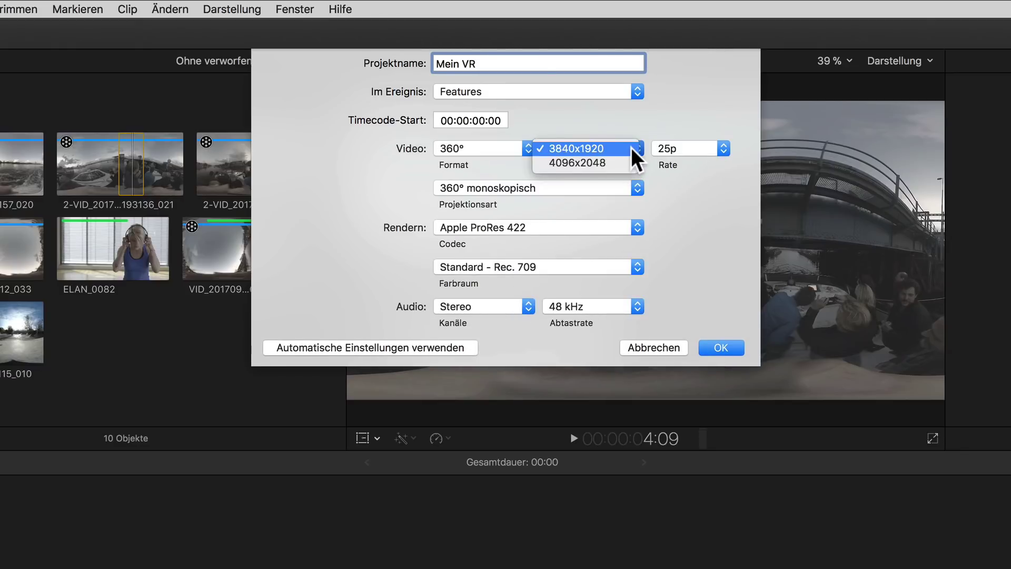
left_click(709, 150)
- Review 25p and monoscopic options, revert to 1080p HD automatic settings, and create the project
left_click(710, 149)
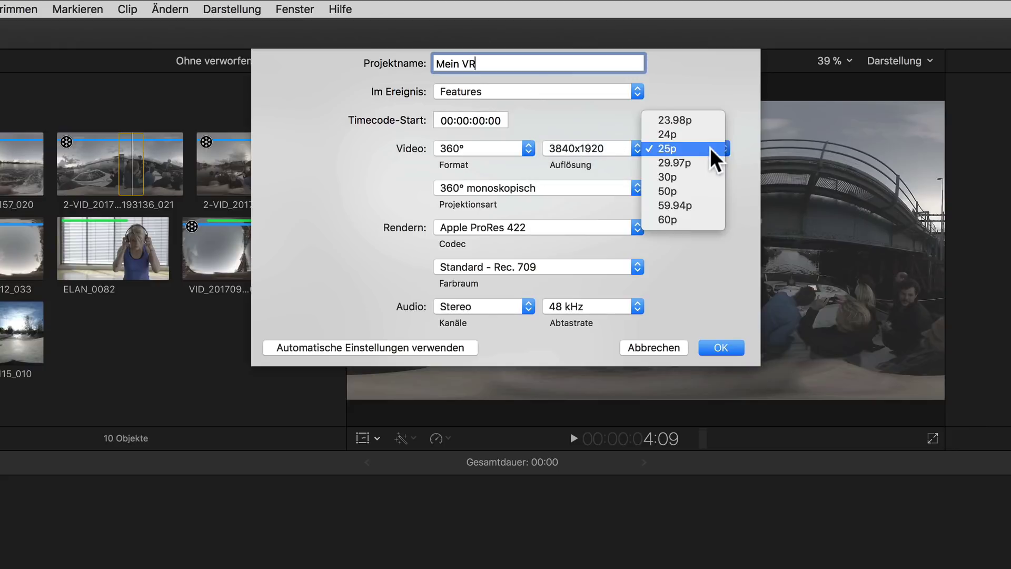
left_click(702, 243)
left_click(637, 186)
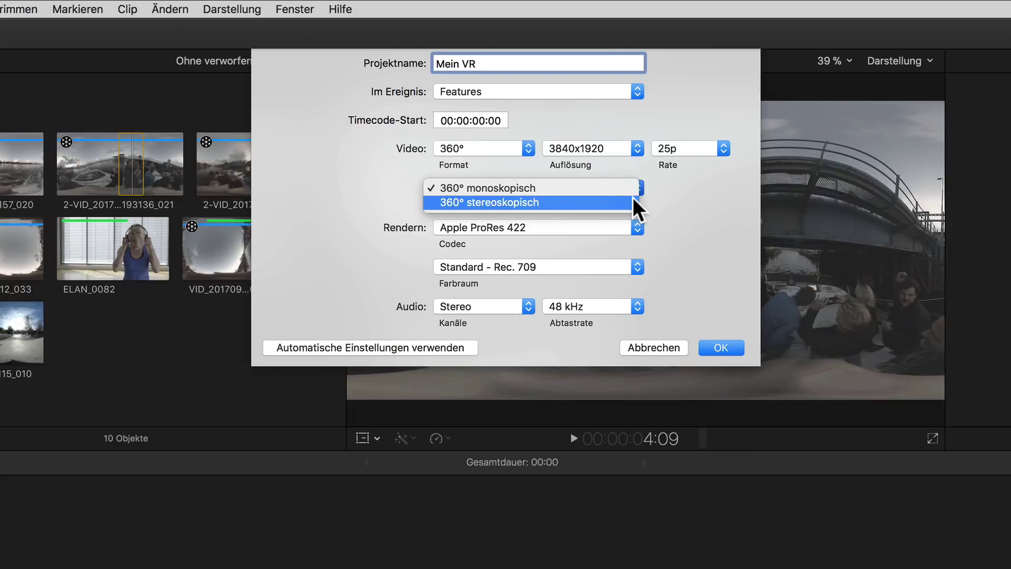
left_click(655, 198)
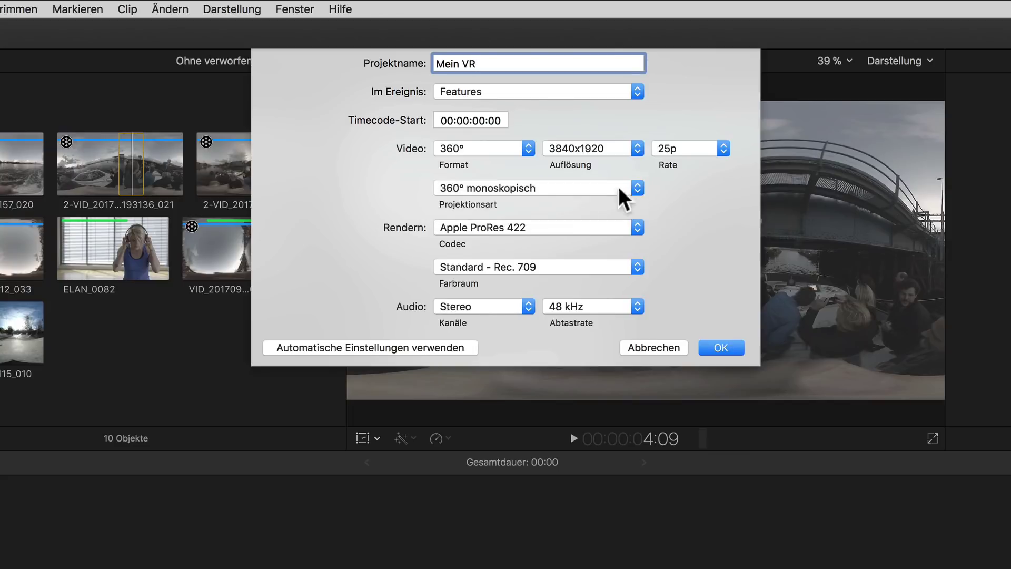
left_click(520, 147)
left_click(498, 34)
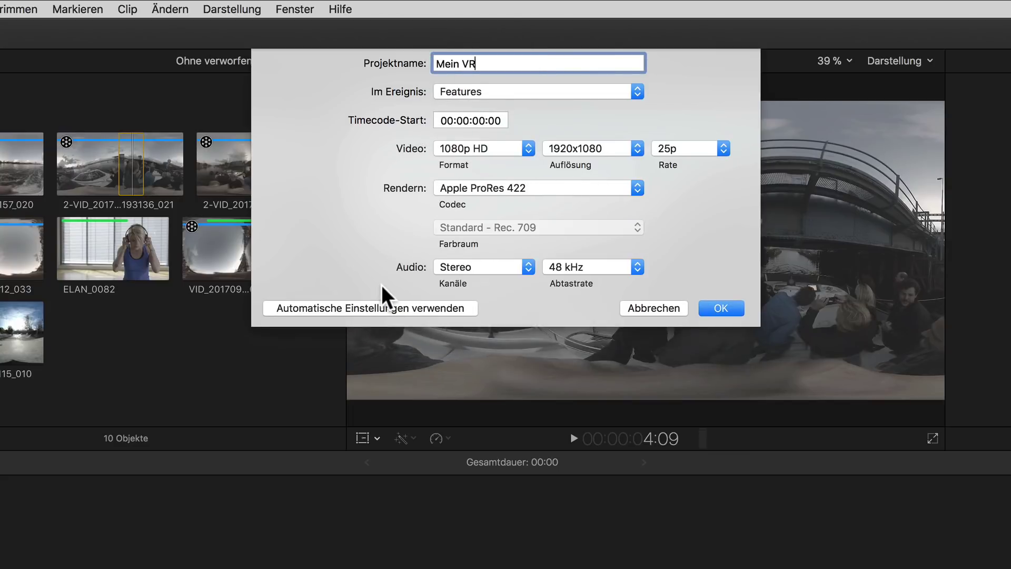
left_click(381, 306)
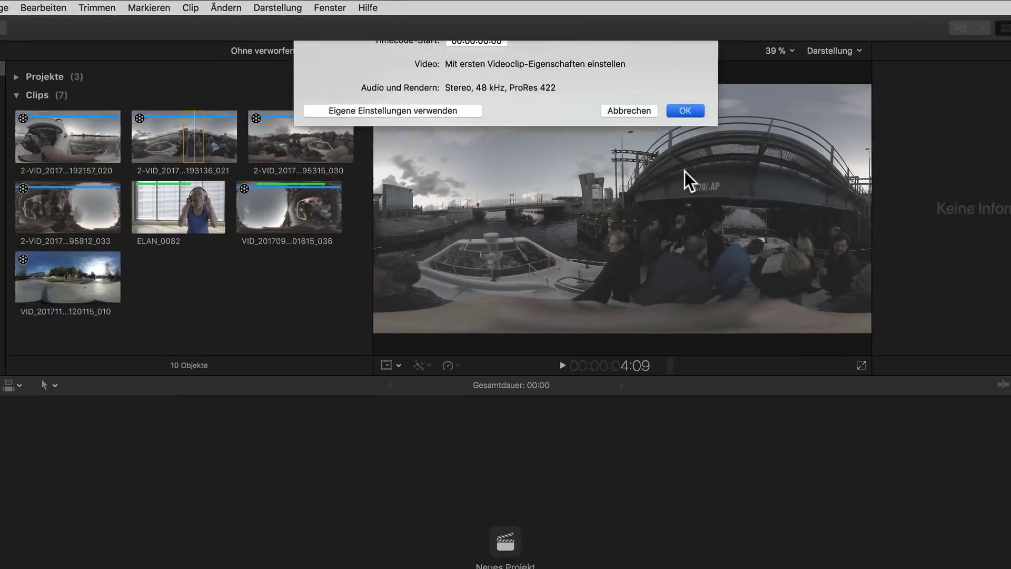
left_click(709, 201)
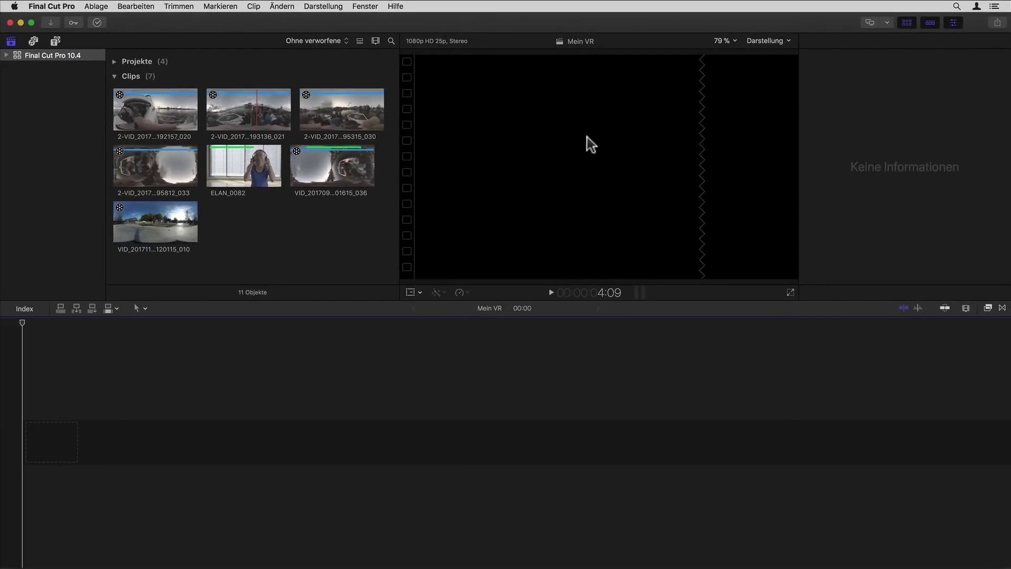
- Append 360° clip 2-VID_20170918_193136_021 to the Mein VR timeline and check it near 44 seconds
left_click(257, 112)
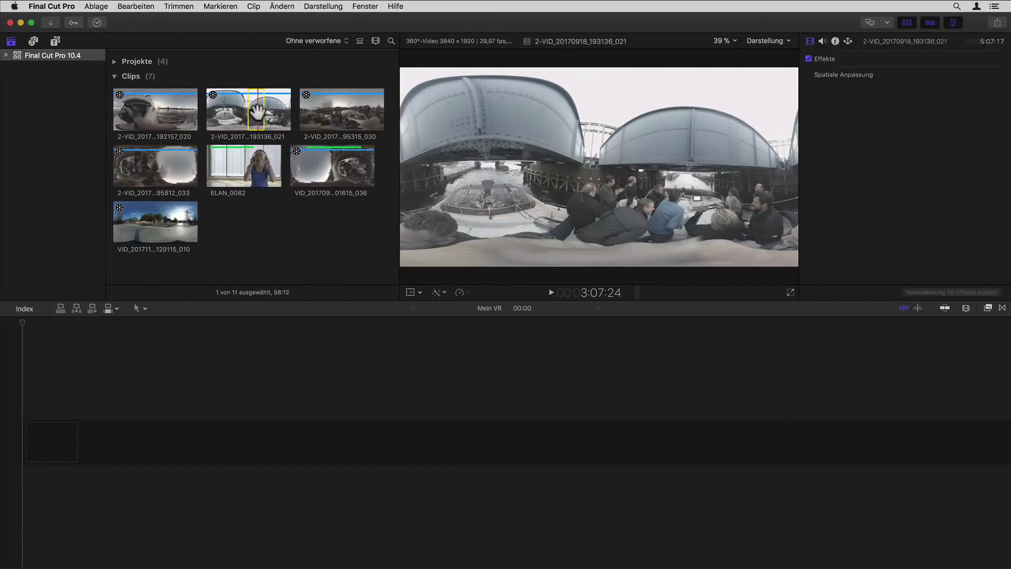
key("e")
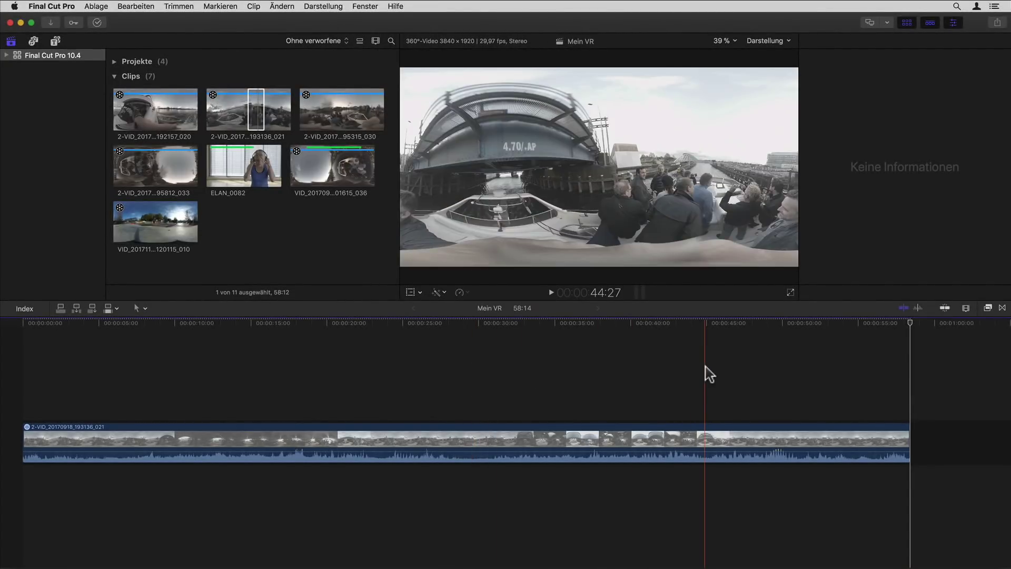
left_click(706, 367)
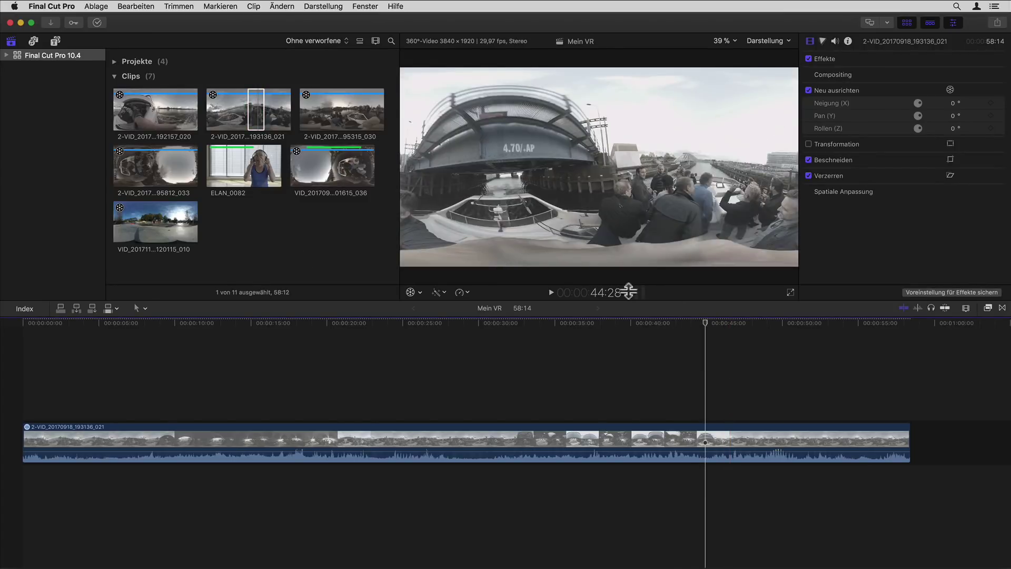
left_click(258, 114)
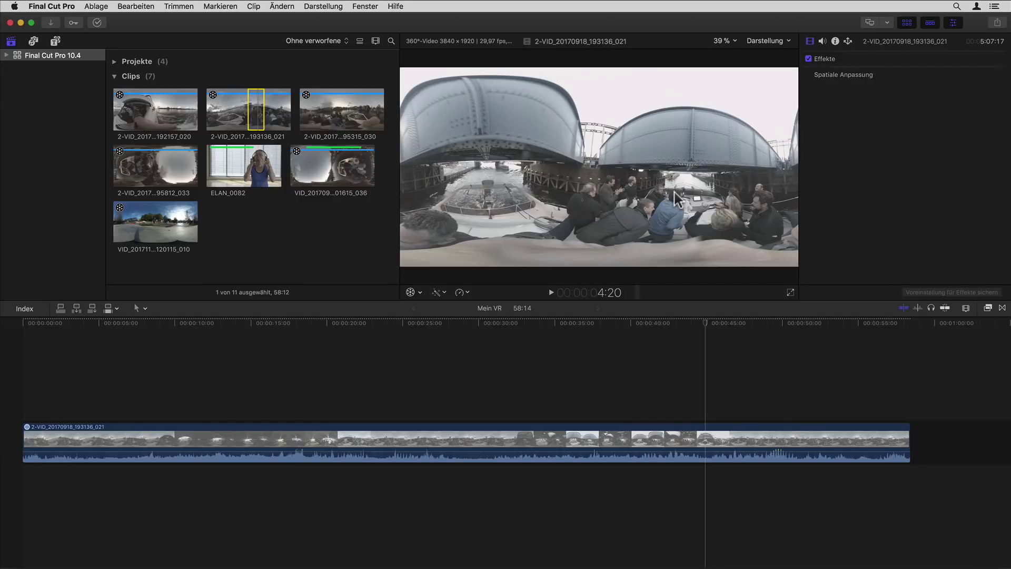
- Show the 360° viewer beside the main viewer
left_click(484, 194)
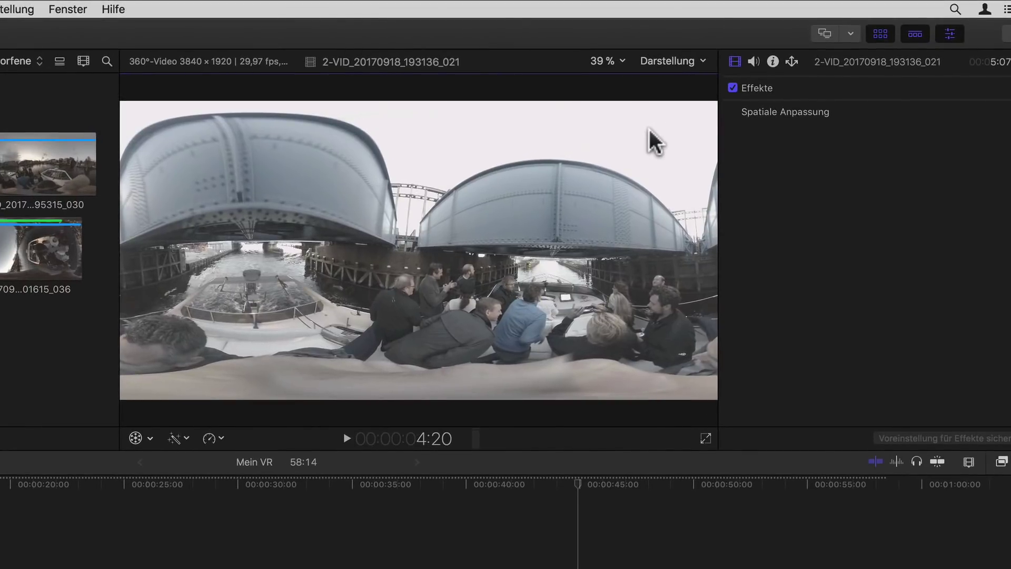
left_click(701, 60)
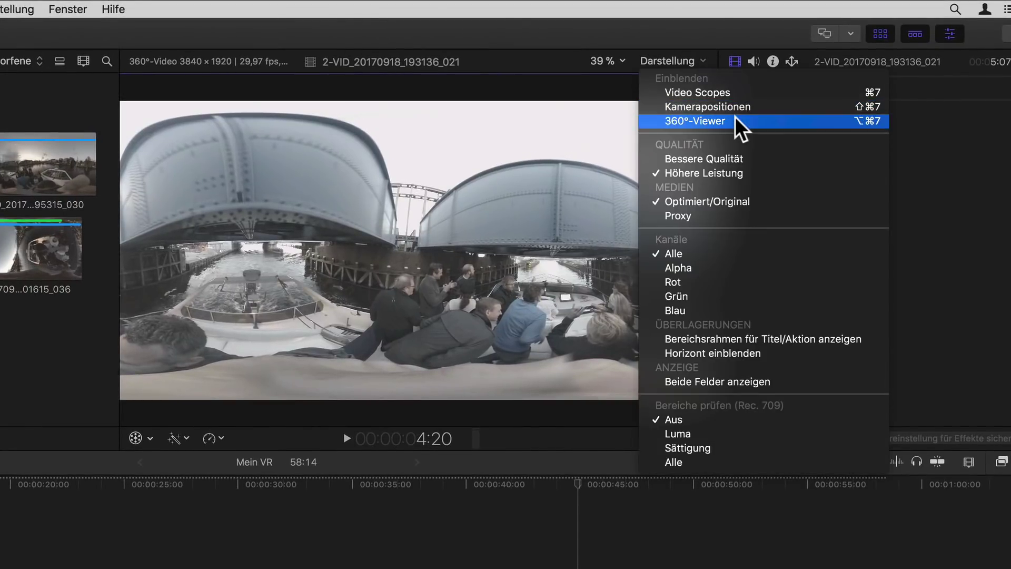
left_click(885, 121)
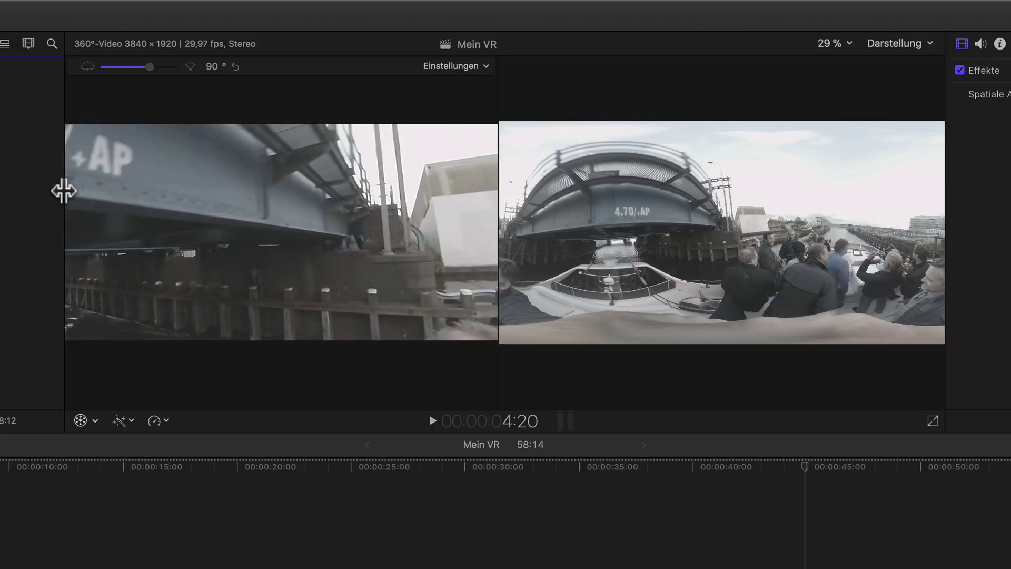
- Look ahead under the bridge in the 360° viewer and reset its field of view to 90°
mouse_move(266, 214)
left_mouse_down()
mouse_move(328, 188)
mouse_move(410, 219)
left_mouse_up()
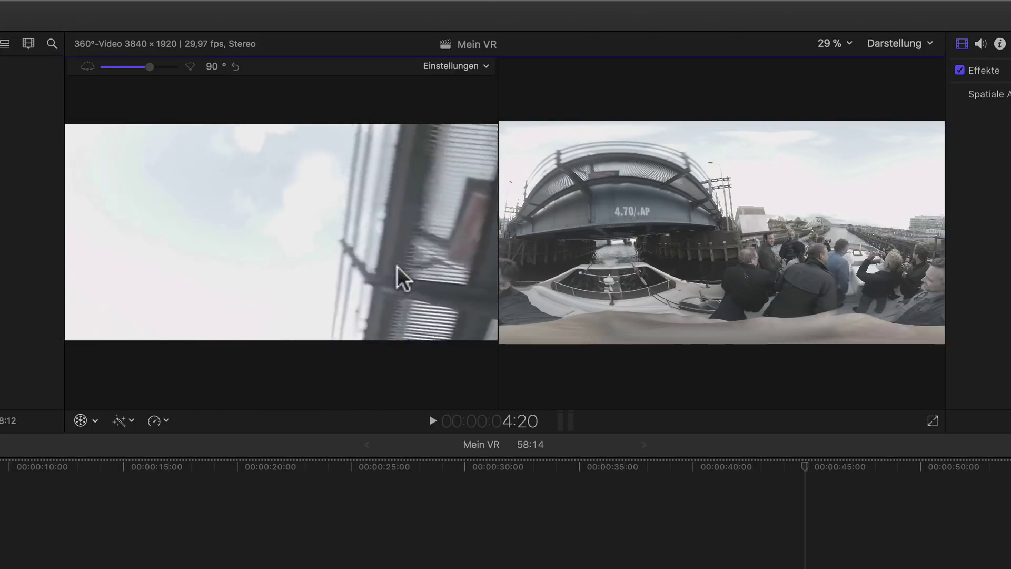
left_click_drag(409, 219, 317, 202)
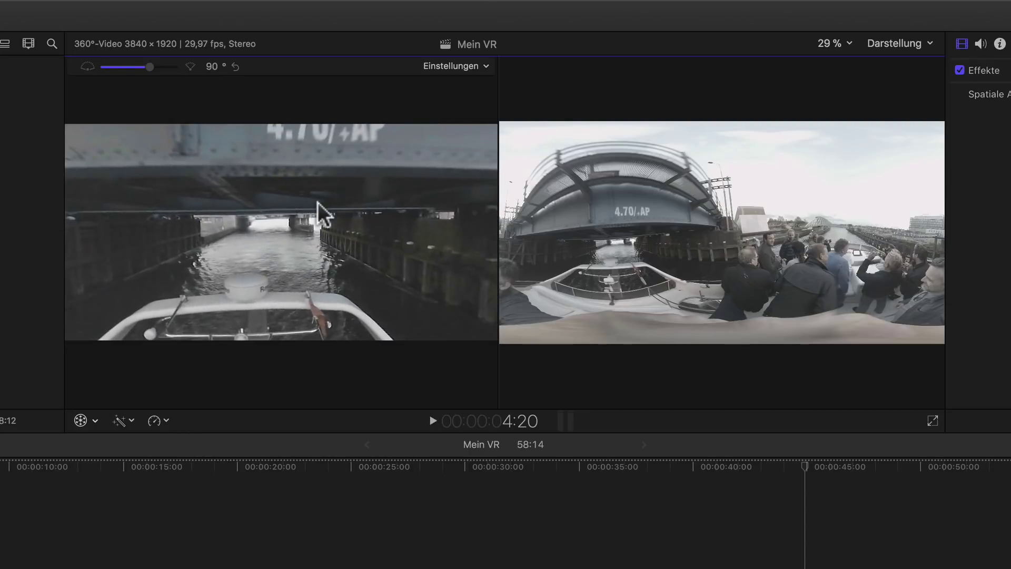
mouse_move(149, 66)
left_mouse_down()
mouse_move(99, 70)
mouse_move(178, 68)
mouse_move(163, 71)
left_mouse_up()
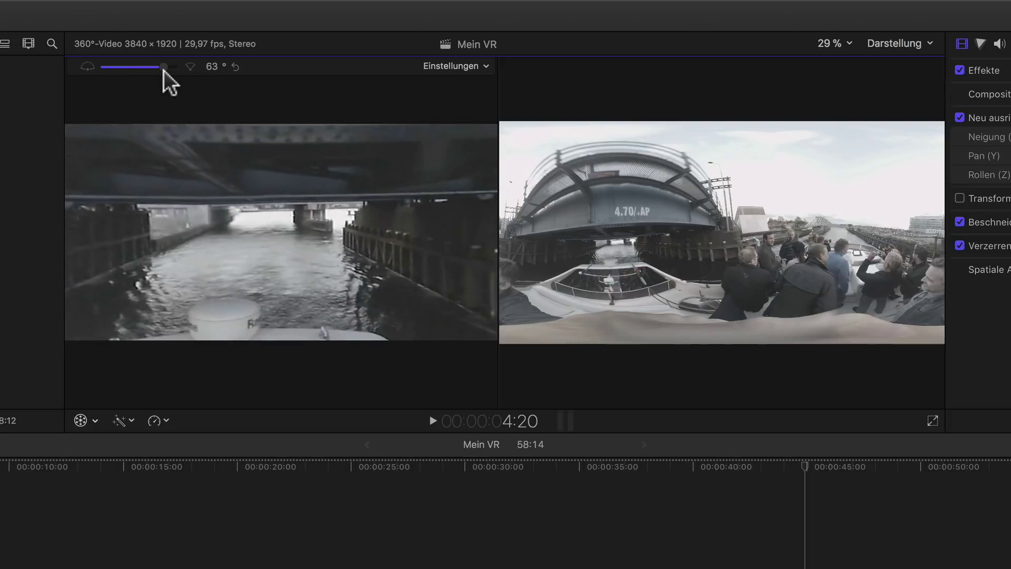
left_click(235, 66)
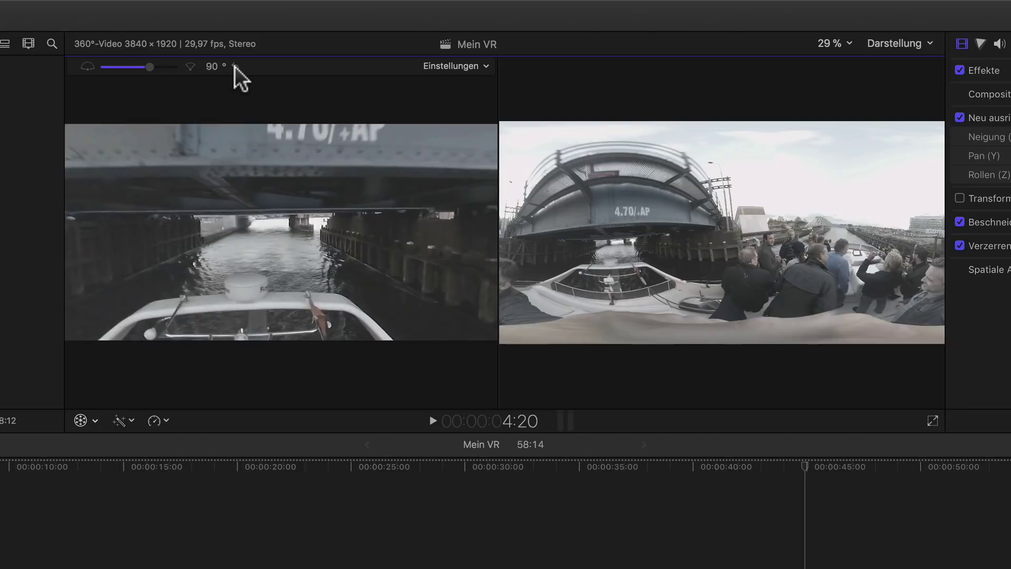
left_click_drag(257, 167, 485, 188)
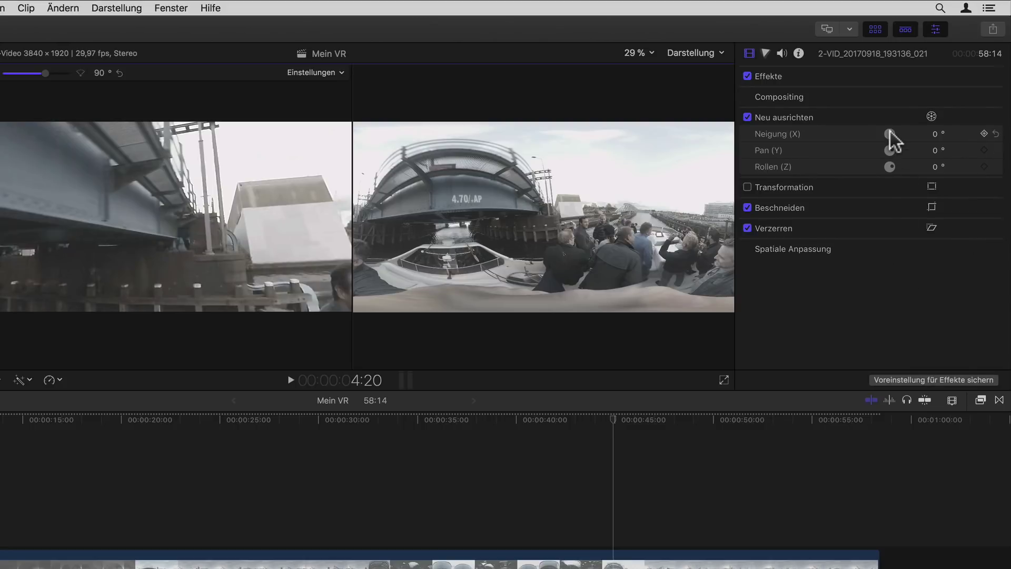
- Test an X-axis tilt, zero the clip's reorientation, and switch the viewer to Neu ausrichten
mouse_move(890, 131)
left_mouse_down()
mouse_move(887, 153)
mouse_move(933, 166)
left_mouse_up()
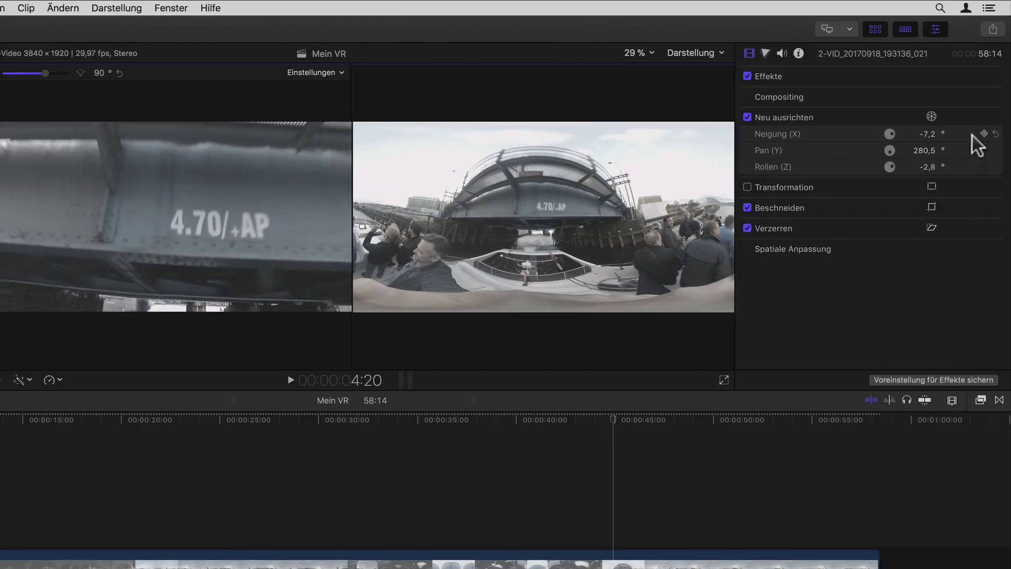
left_click(994, 117)
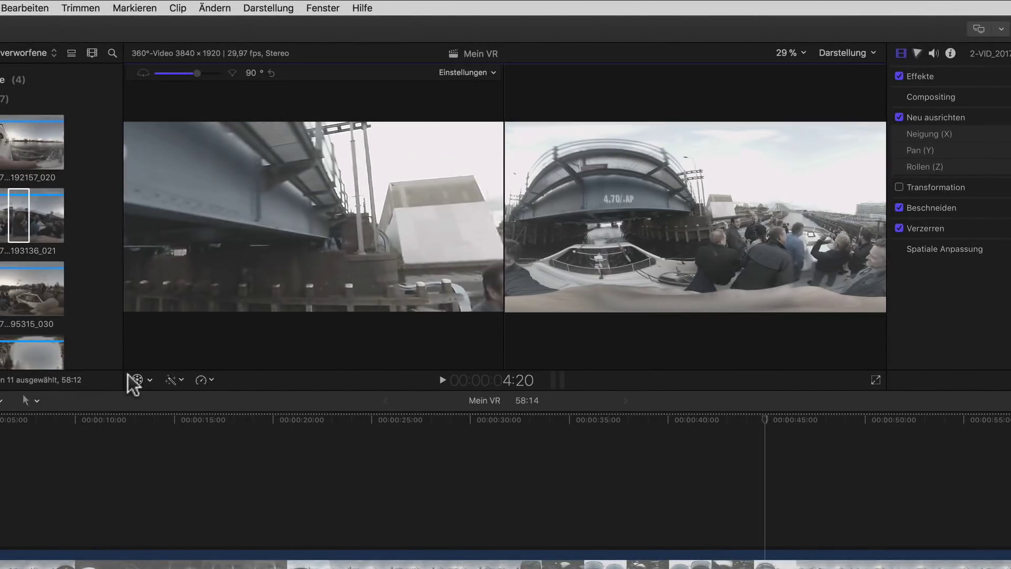
left_click(151, 379)
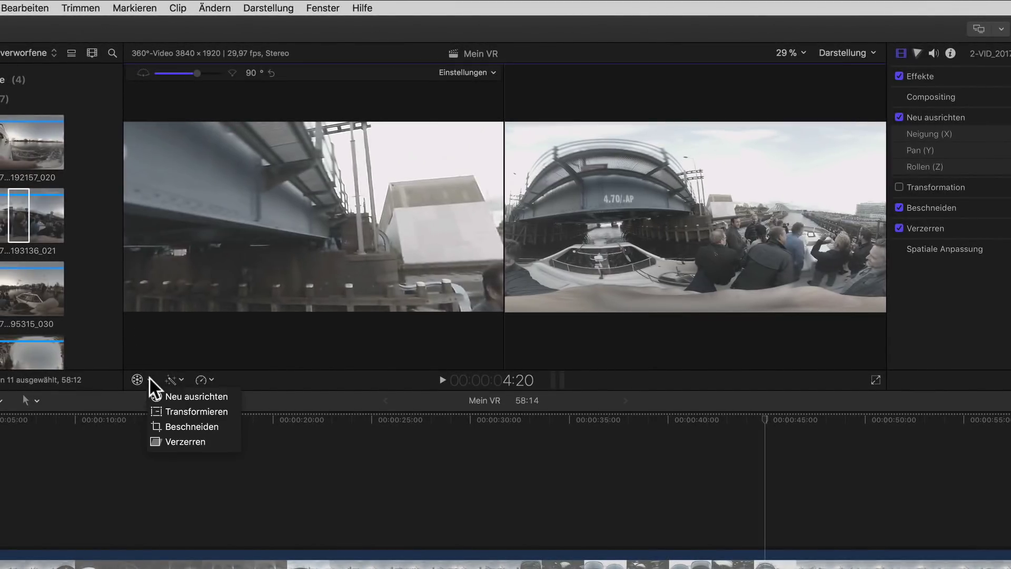
left_click(232, 386)
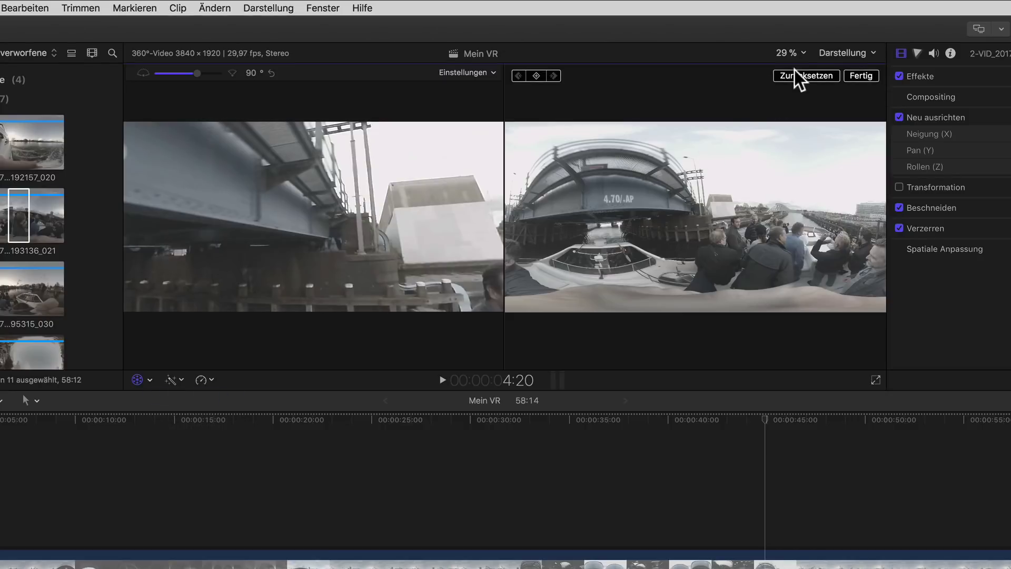
- Show the horizon guide and tilt the clip to level its horizon
left_click(869, 51)
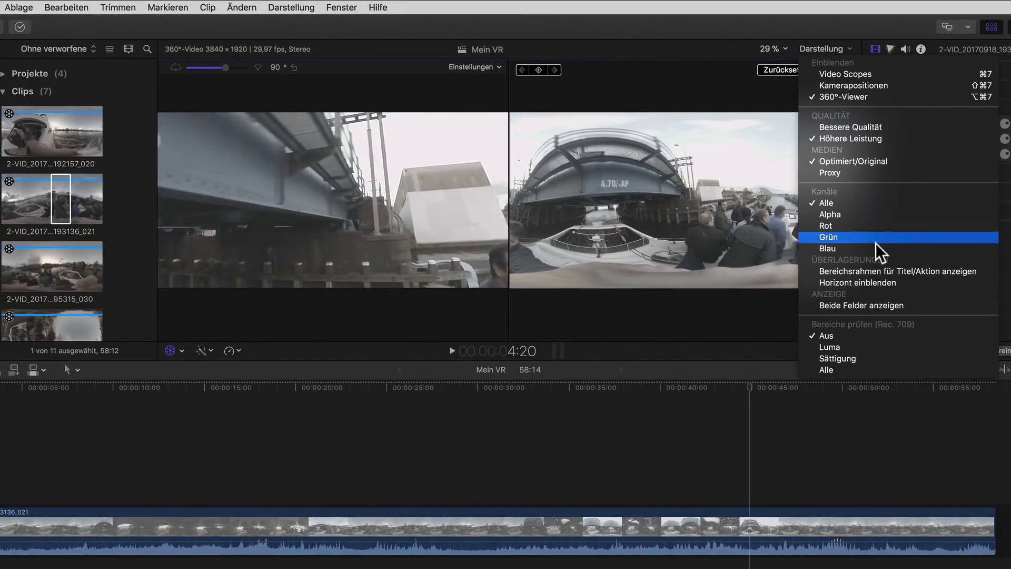
left_click(927, 283)
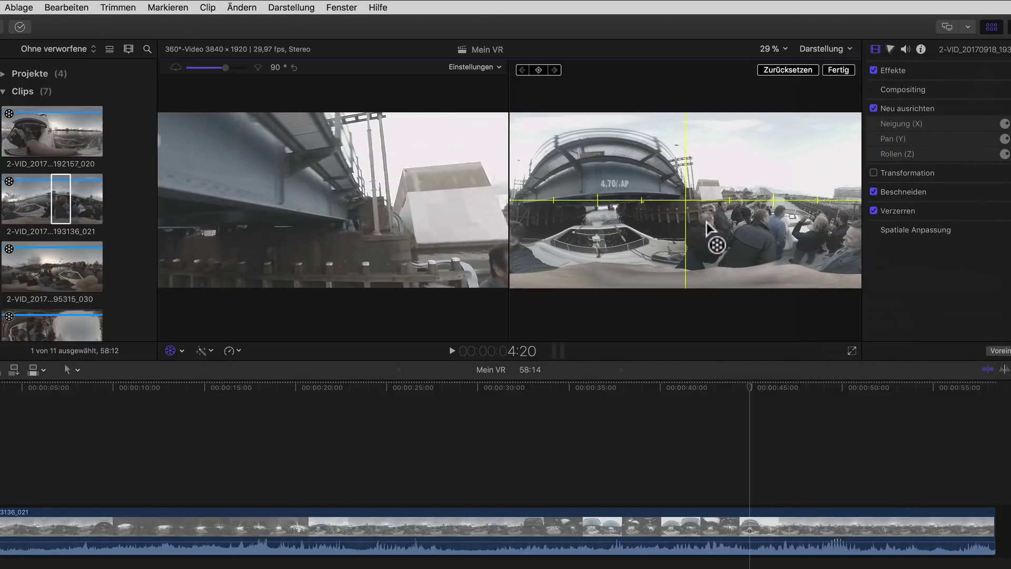
left_click_drag(715, 245, 707, 227)
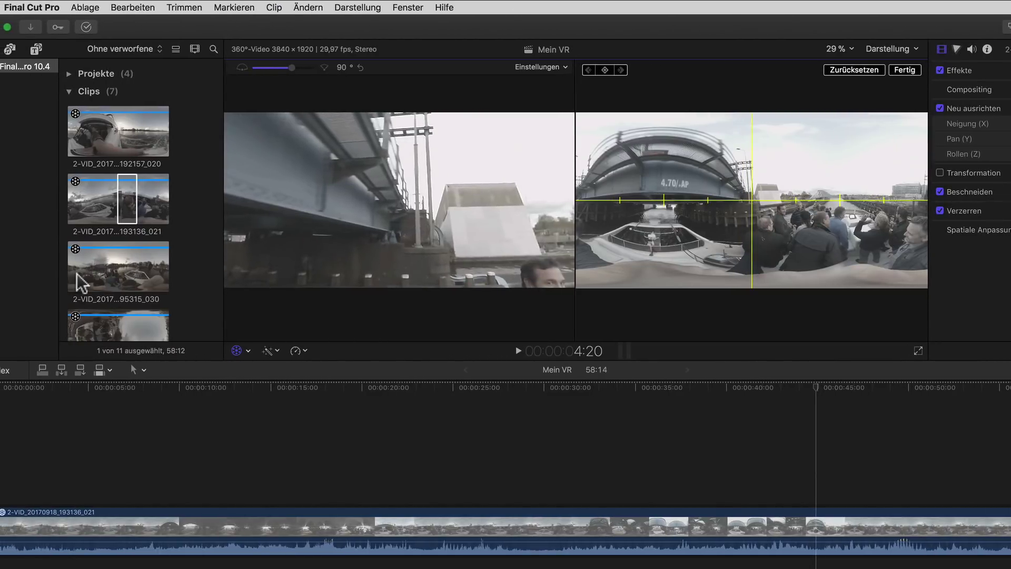
- Append clip 2-VID_20170918_195812_033 to the end of the timeline
scroll(81, 283, "down", 3)
left_click(109, 205)
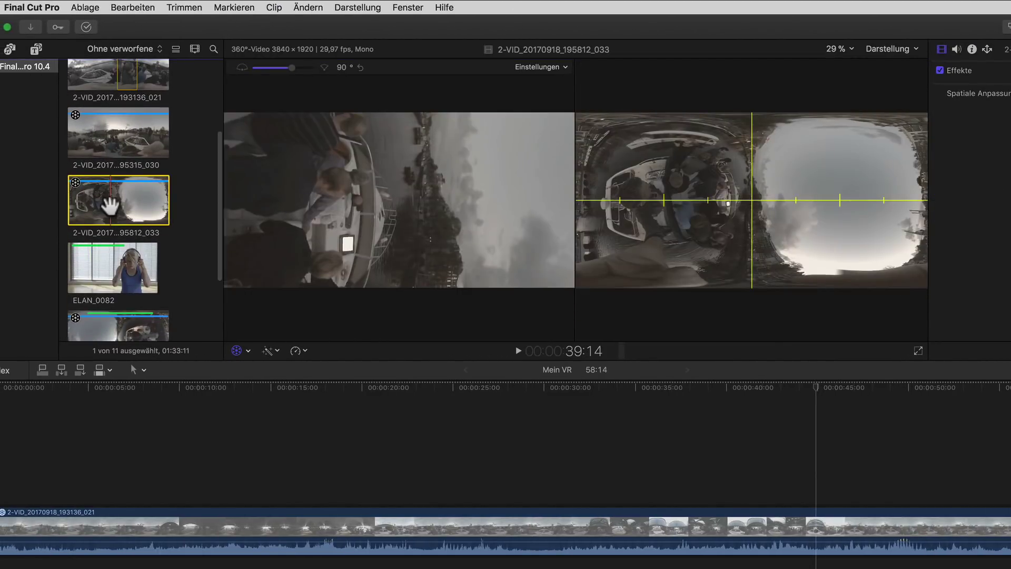
key("e")
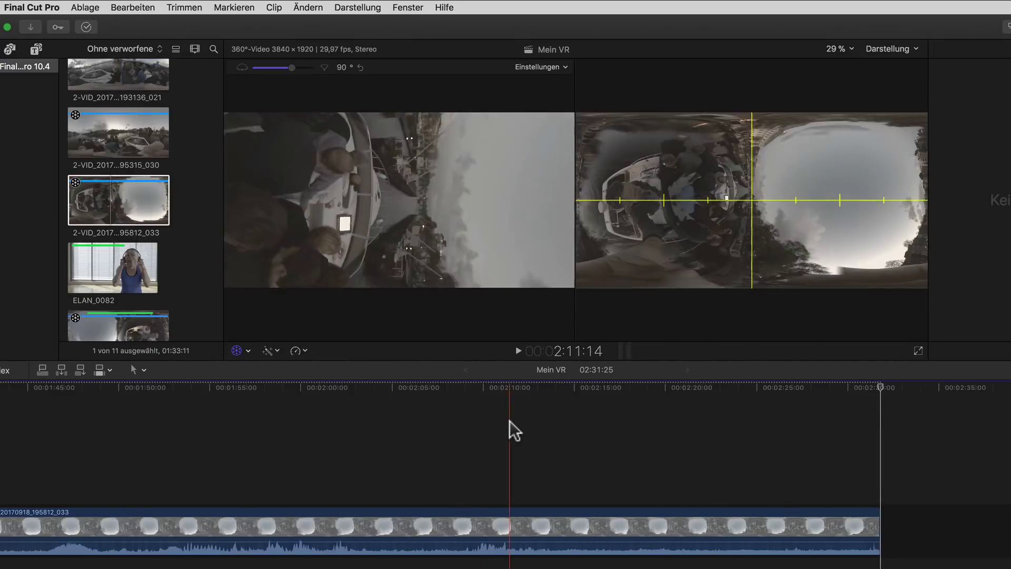
- Reorient the new clip until the canal horizon sits level, then play it back
key("super+shift+r")
key("super+4")
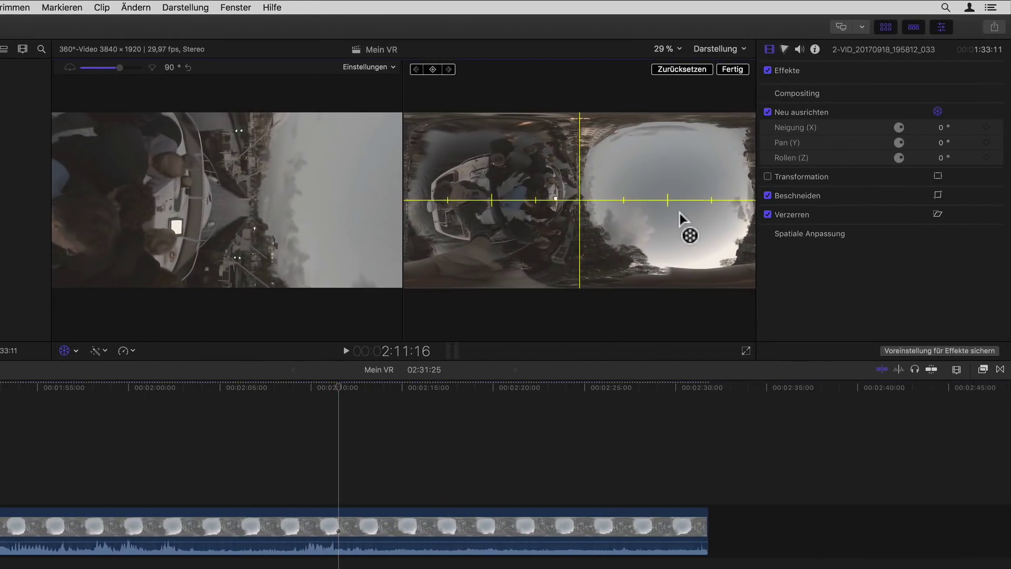
mouse_move(679, 213)
left_mouse_down()
mouse_move(676, 163)
mouse_move(530, 203)
mouse_move(518, 237)
mouse_move(469, 236)
left_mouse_up()
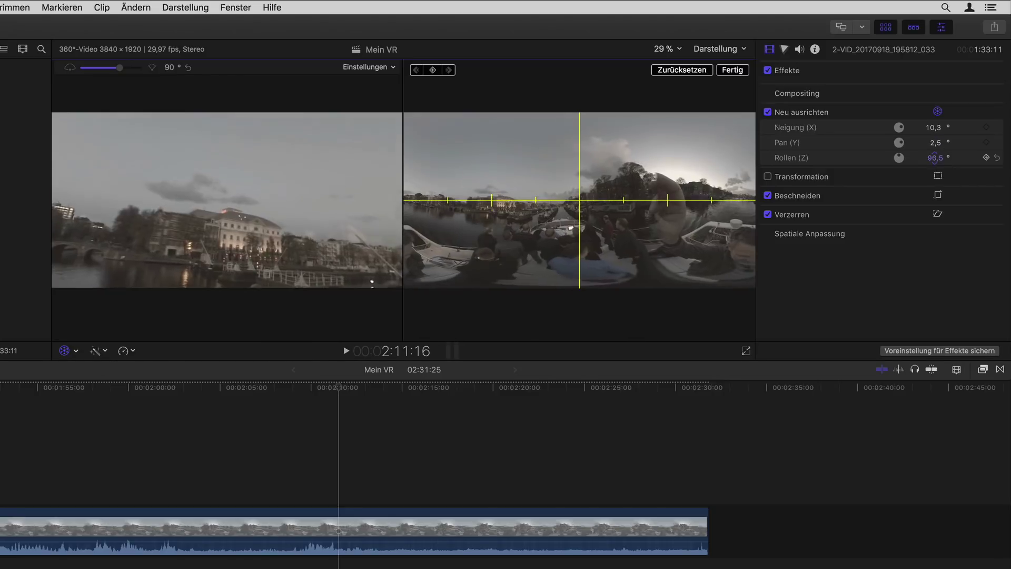
left_click_drag(652, 228, 622, 232)
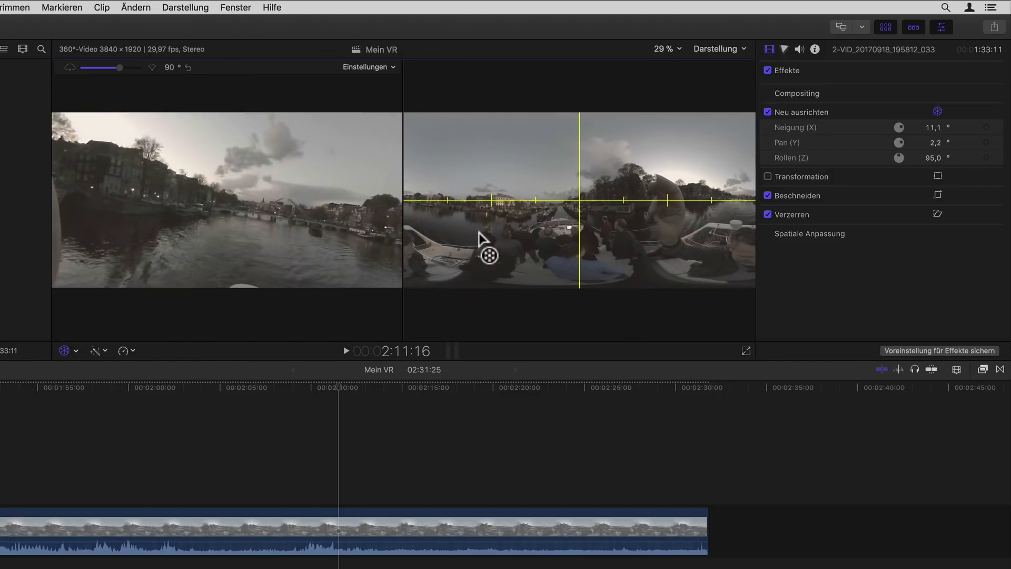
left_click_drag(481, 235, 352, 234)
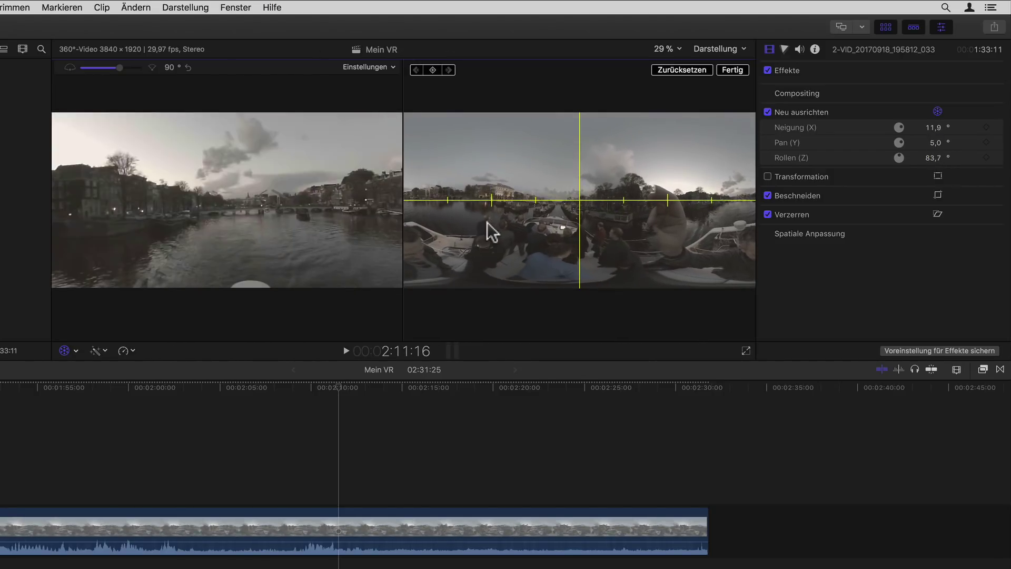
key("space")
key("space")
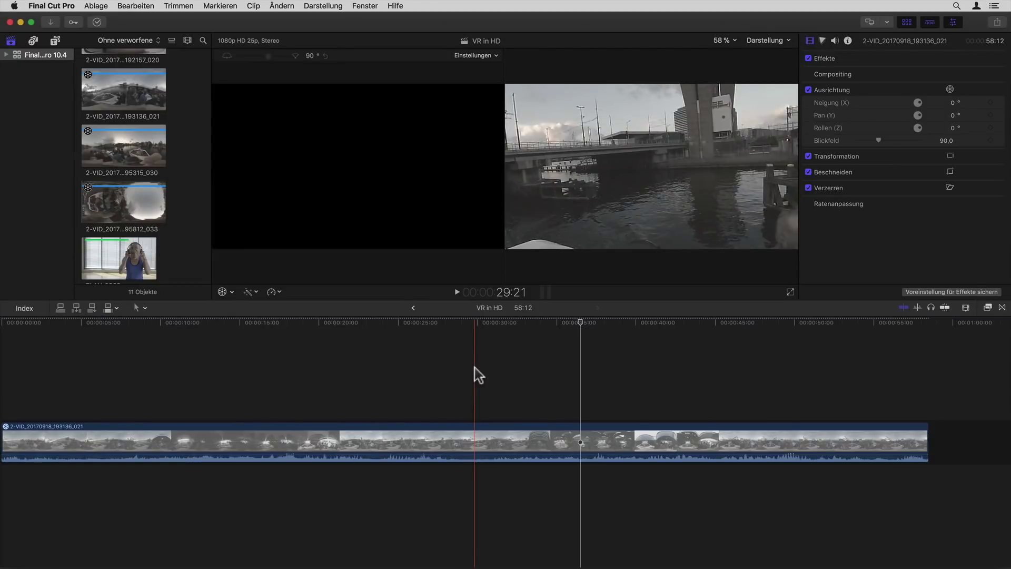
- Widen the field of view to 105 and aim the shot at Pan 229°, Tilt -3° toward the passengers
left_click(475, 367)
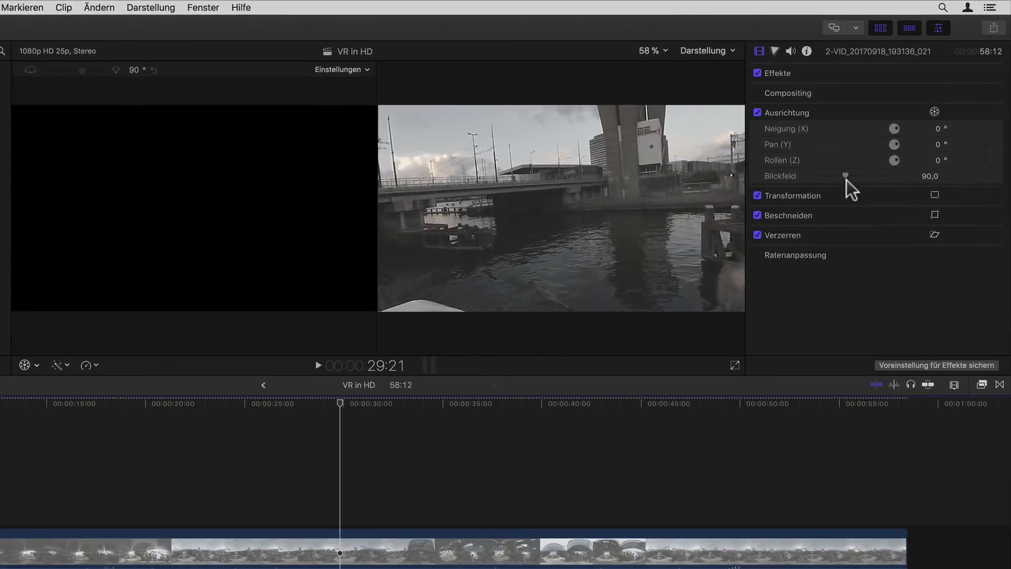
mouse_move(846, 179)
left_mouse_down()
mouse_move(869, 179)
mouse_move(853, 178)
left_mouse_up()
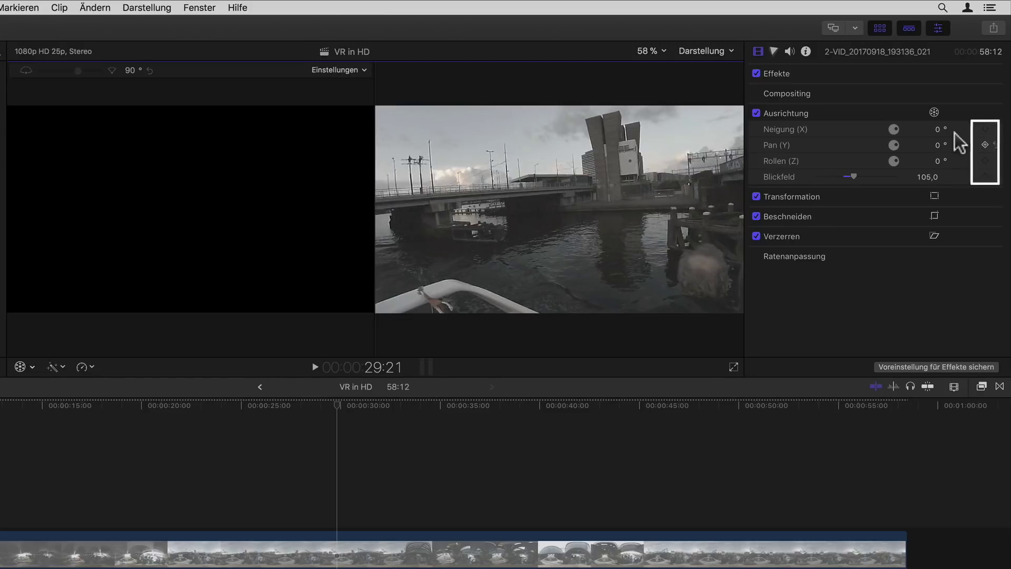
left_click(934, 113)
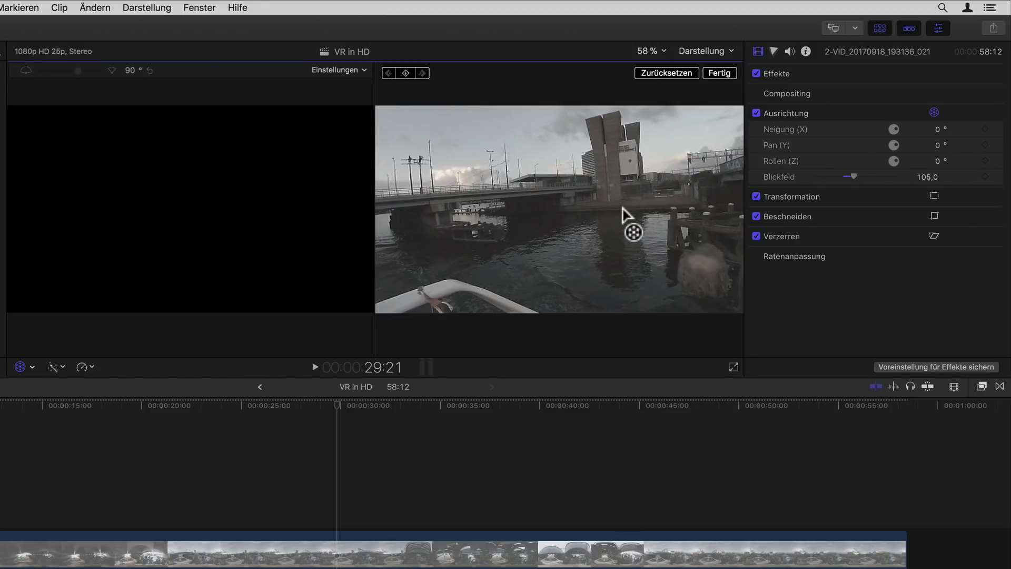
mouse_move(623, 214)
left_mouse_down()
mouse_move(672, 187)
mouse_move(760, 210)
mouse_move(895, 215)
left_mouse_up()
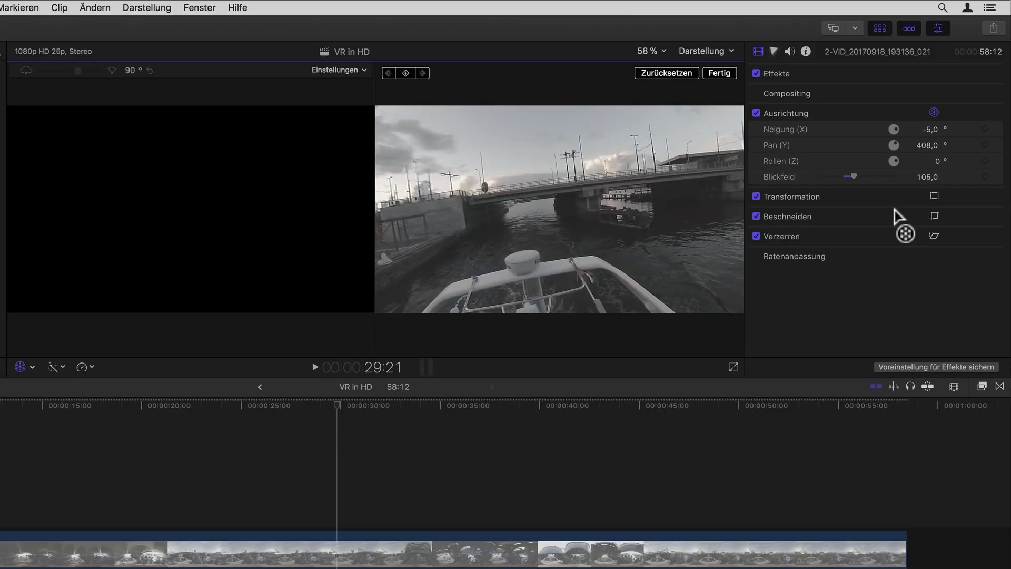
left_click_drag(899, 216, 777, 213)
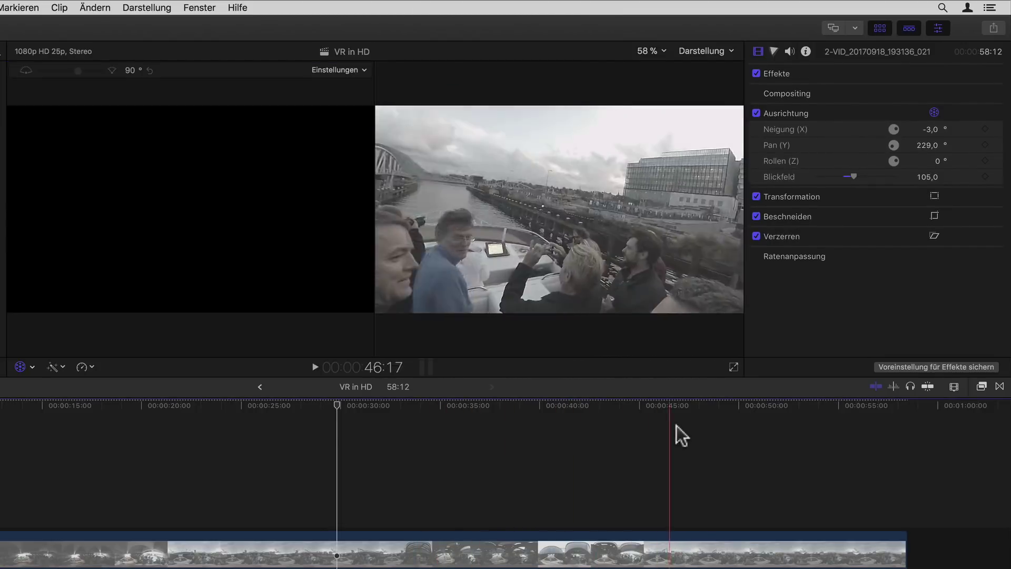
left_click(294, 429)
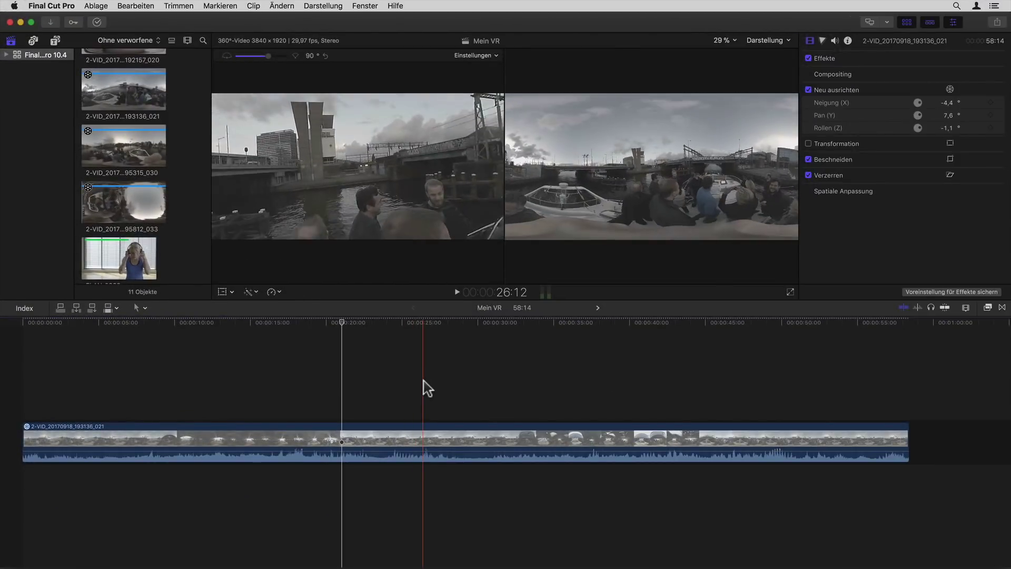
- Turn the 360° view to face the bow at about 26:12 and play the project
left_click(423, 389)
left_click_drag(361, 242, 416, 221)
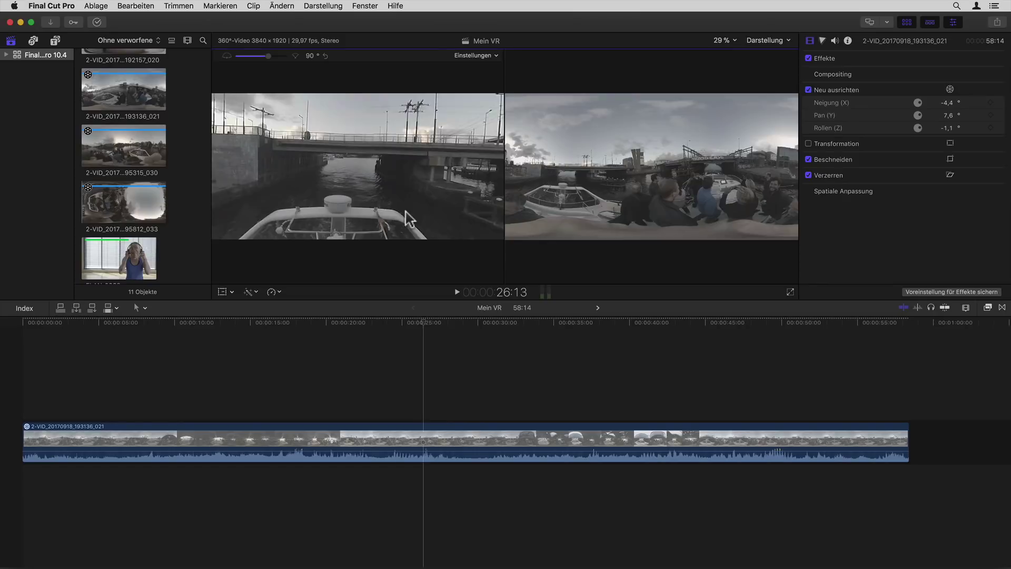
key("space")
key("space")
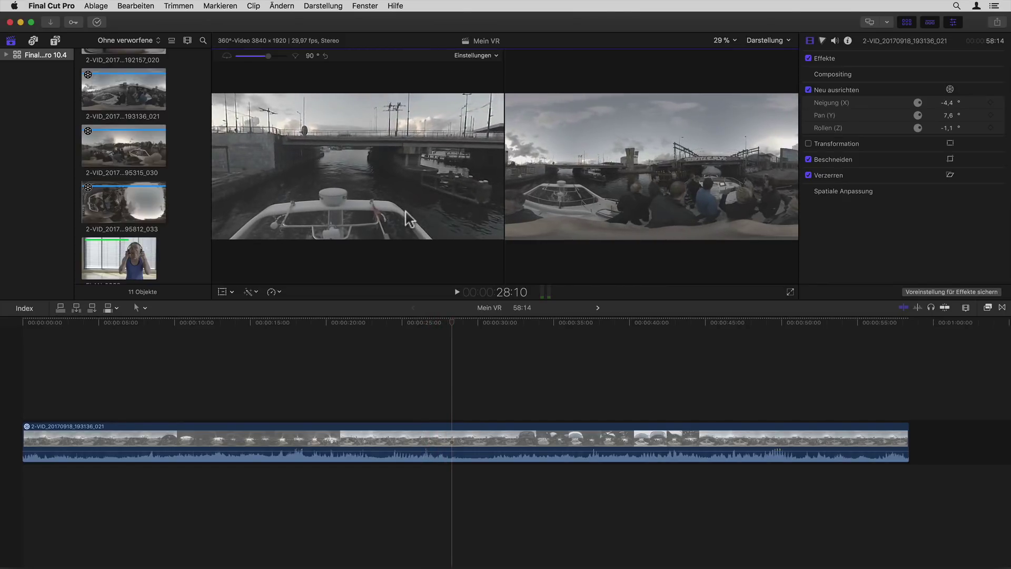
- Send the project's playback to the VR headset via Fenster and the viewer's Einstellungen menu
left_click(365, 6)
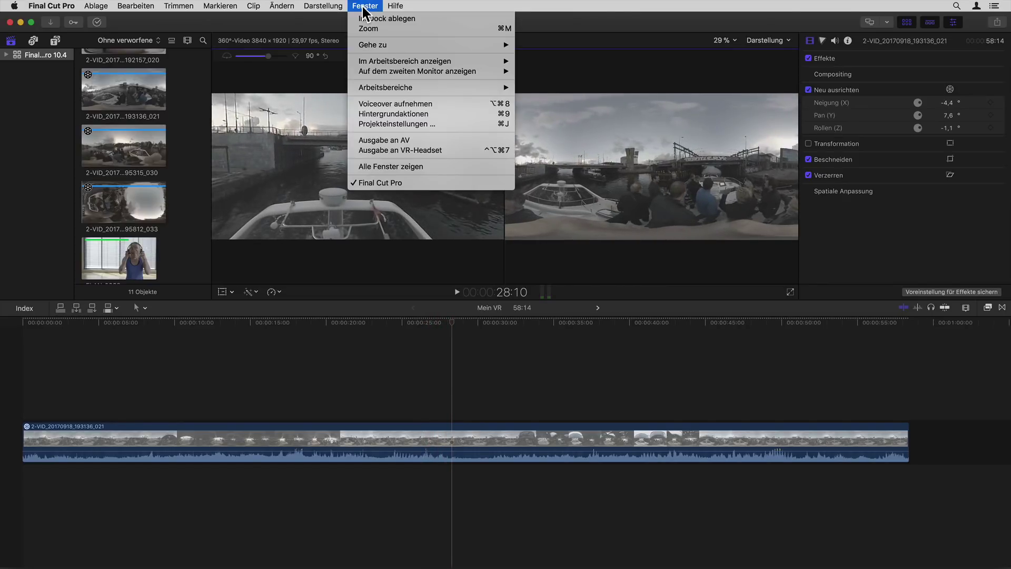
left_click(481, 150)
left_click(486, 56)
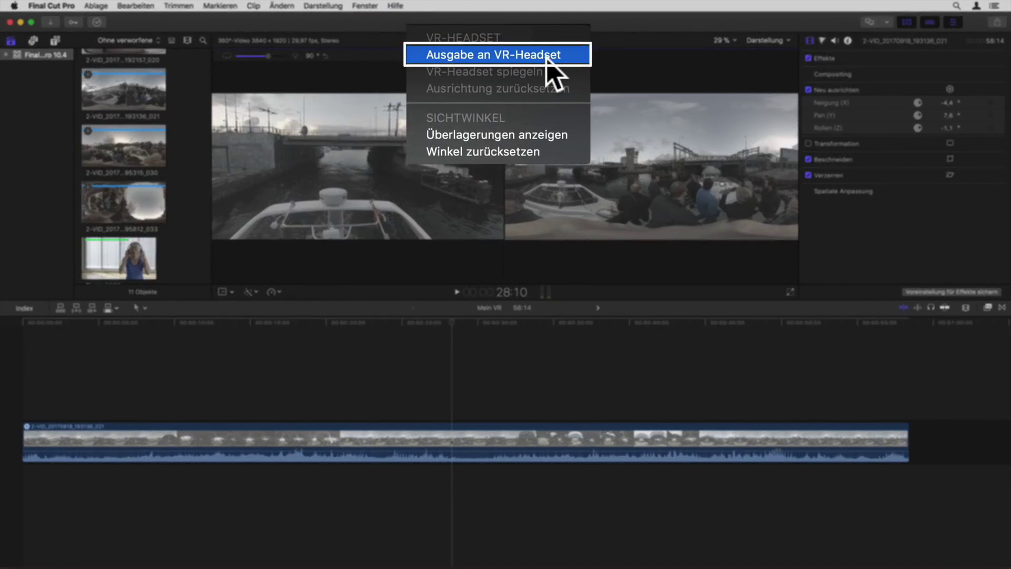
left_click(522, 77)
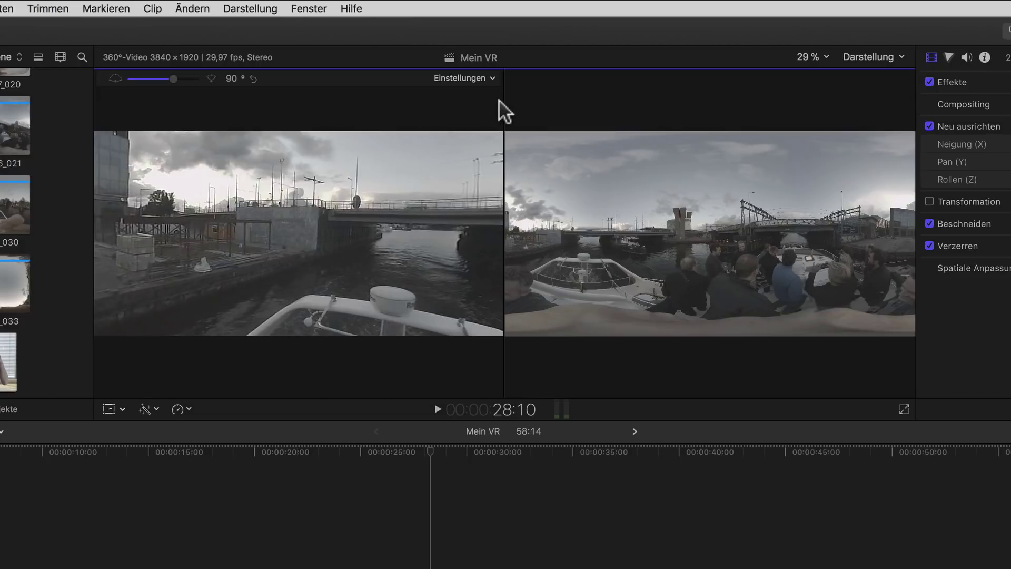
- Mirror the headset view in the viewer and play back, dismissing the dropped-frames warning
left_click(489, 77)
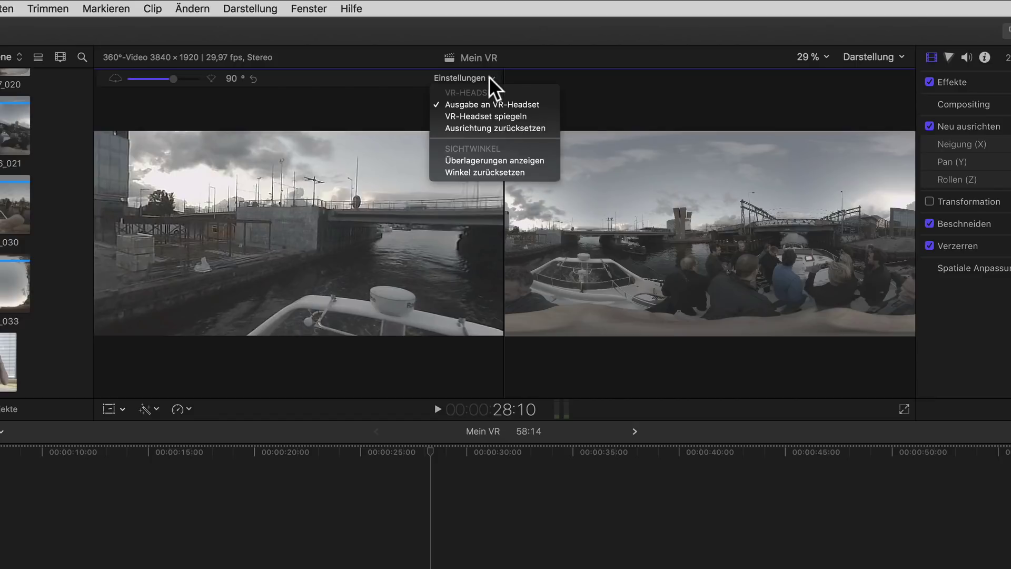
left_click(530, 117)
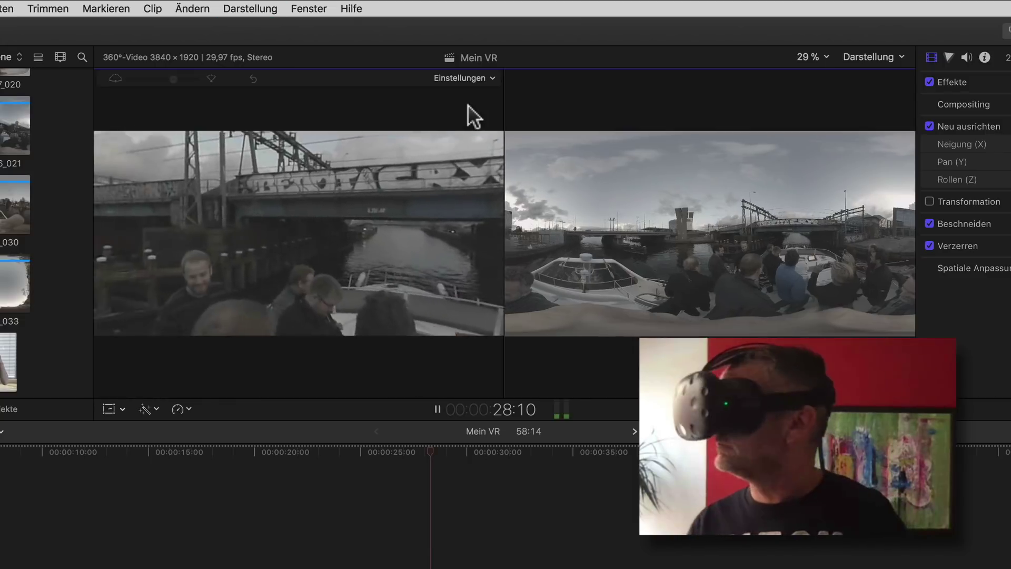
key("space")
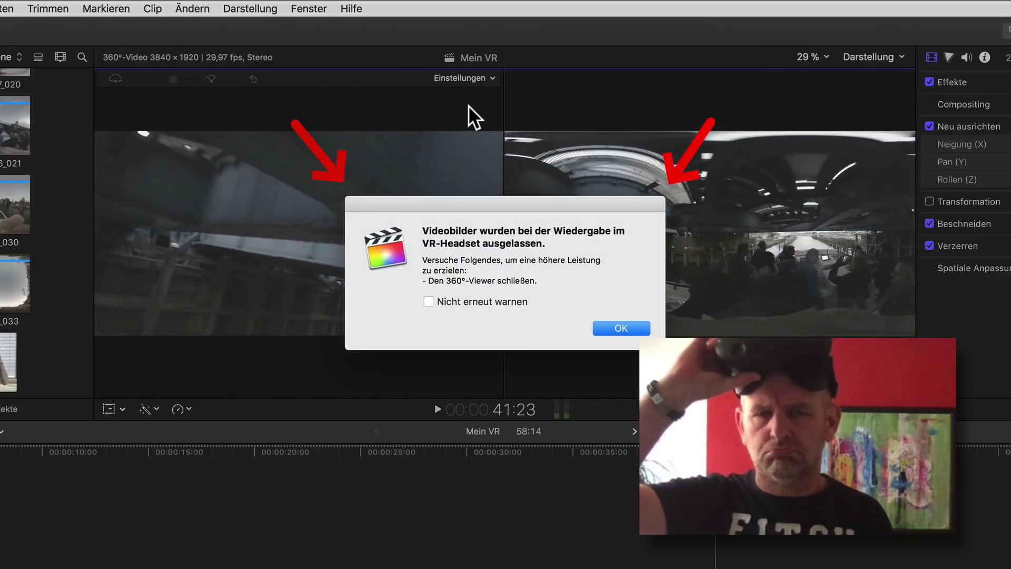
key("Return")
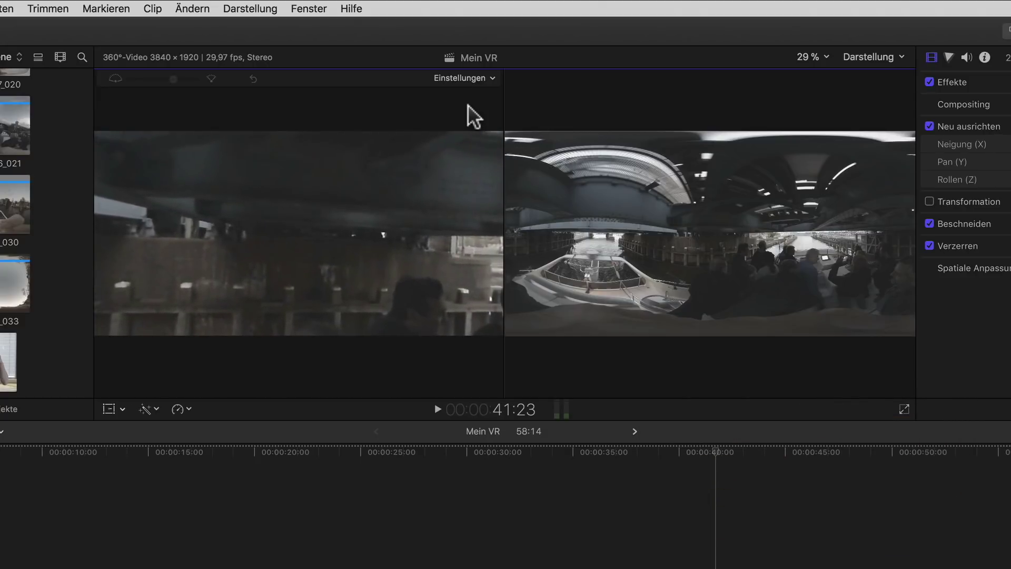
- Show the view-angle overlay and rotate the 360° view toward another part of the panorama
left_click(487, 79)
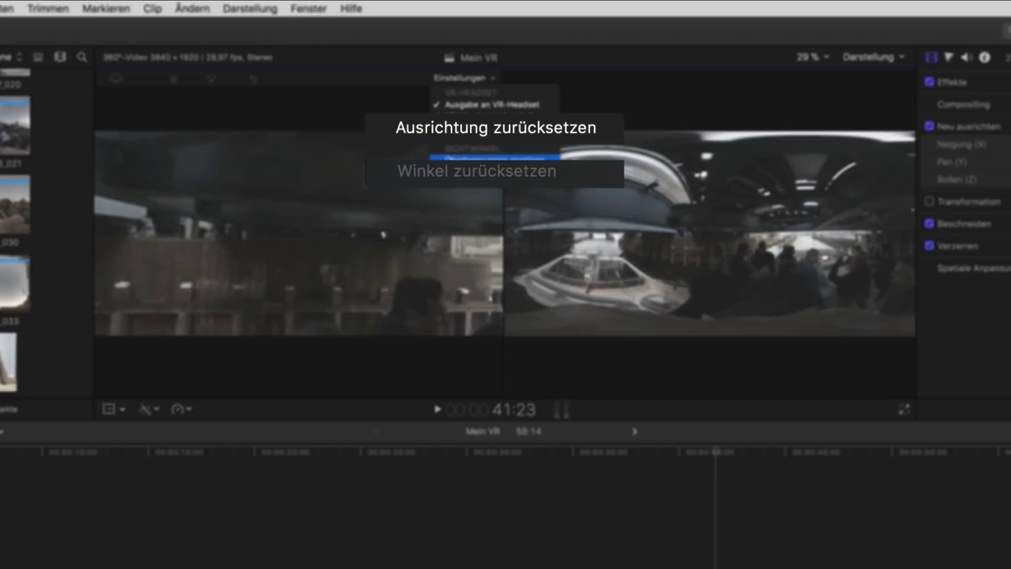
left_click(551, 164)
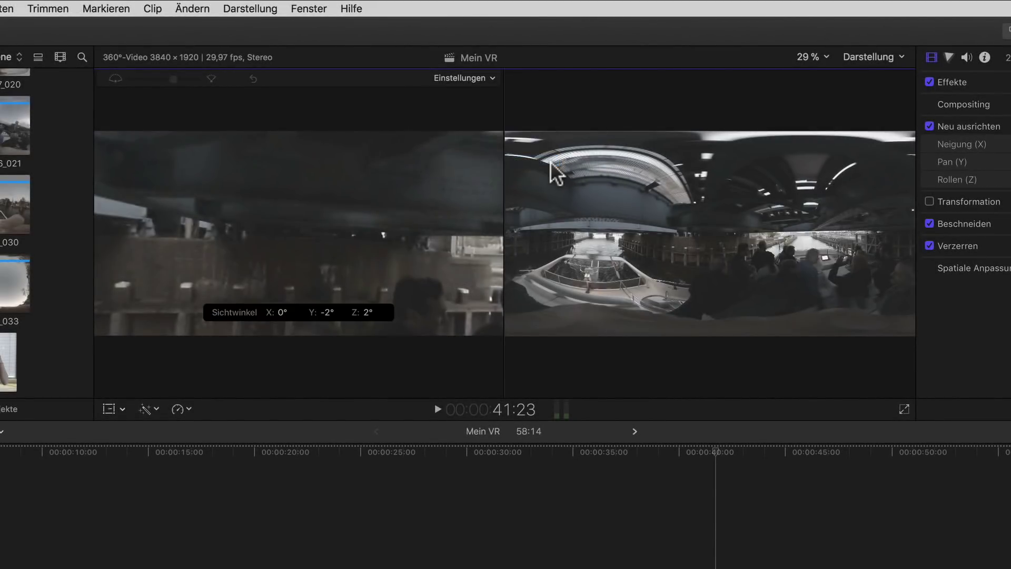
left_click_drag(468, 148, 422, 192)
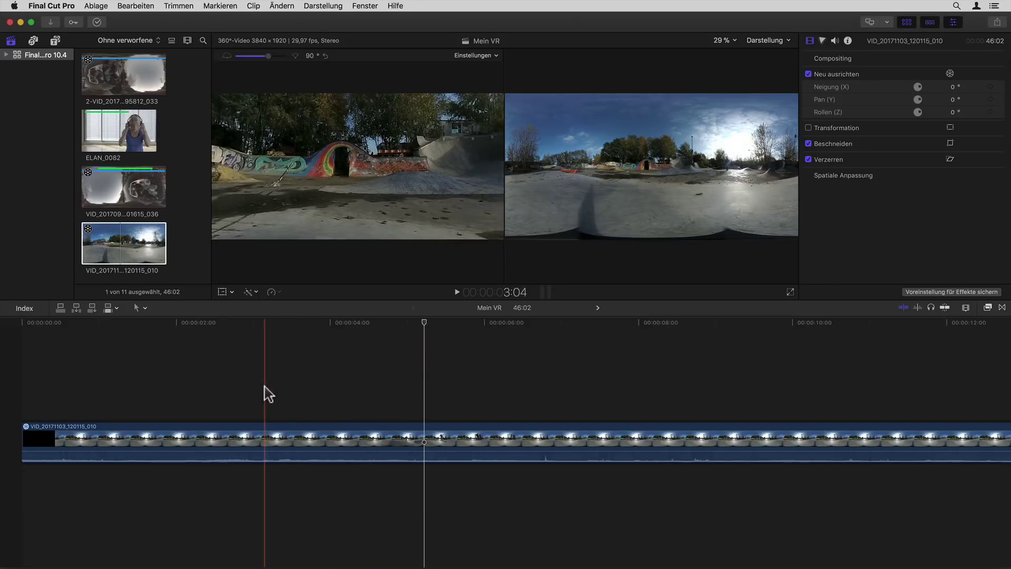
- Apply the 360°-Patch effect from the 360° effects category to the skatepark clip
left_click(313, 389)
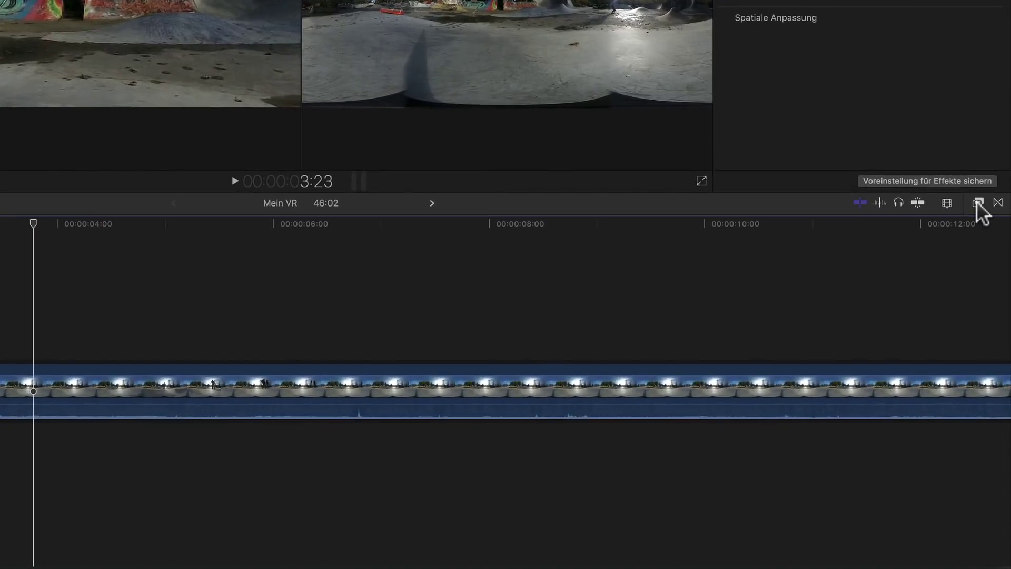
left_click(978, 206)
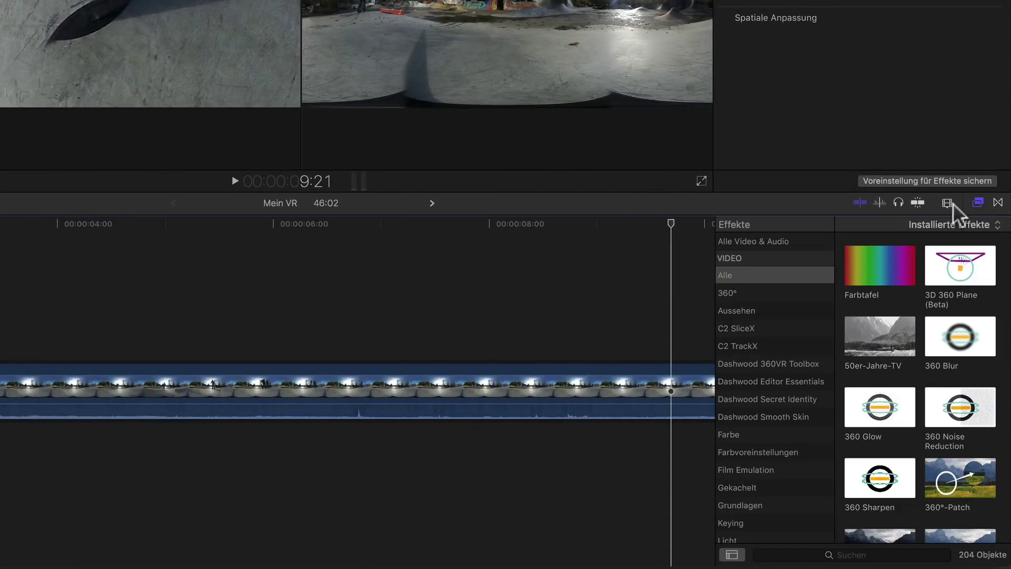
left_click(753, 296)
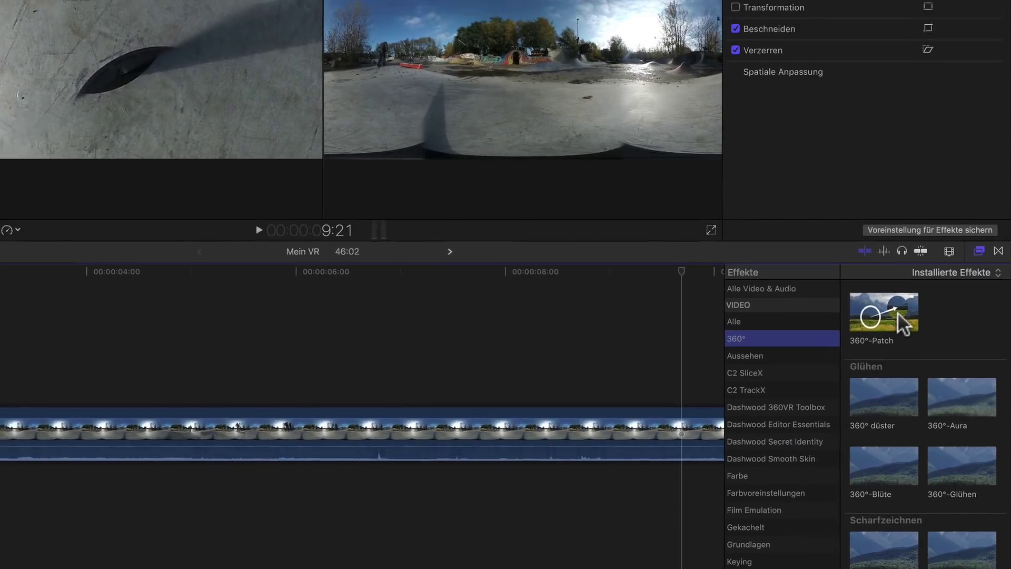
left_click_drag(880, 265, 595, 535)
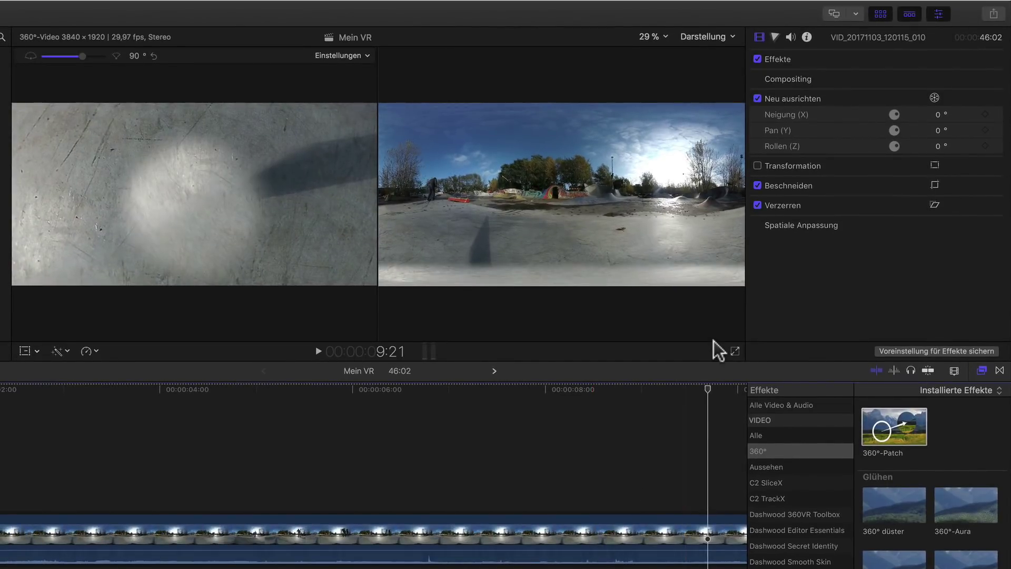
- Place the patch source and target on the ground beneath the camera in Setup Mode
left_click(971, 60)
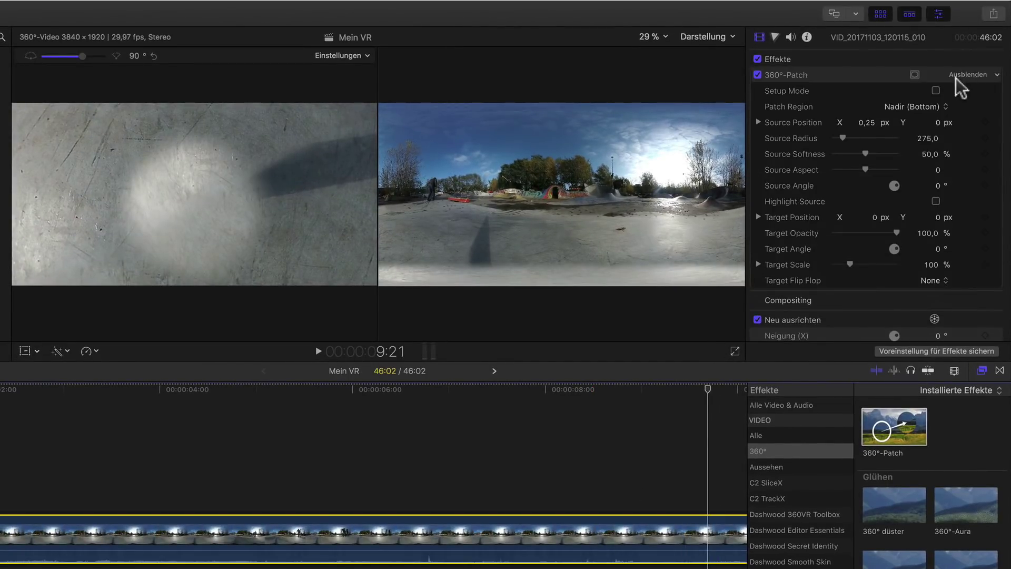
left_click(935, 90)
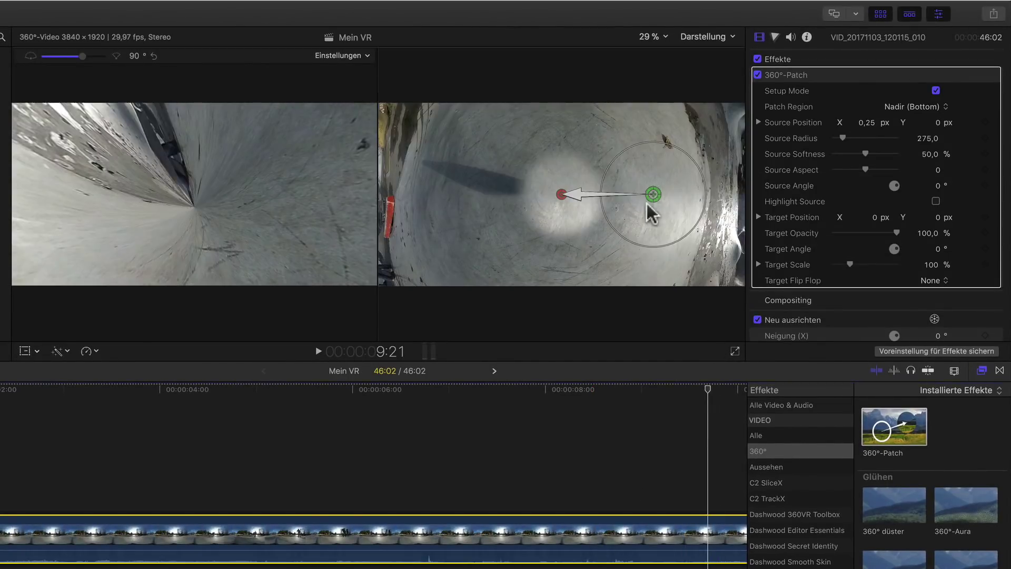
left_click_drag(647, 204, 536, 257)
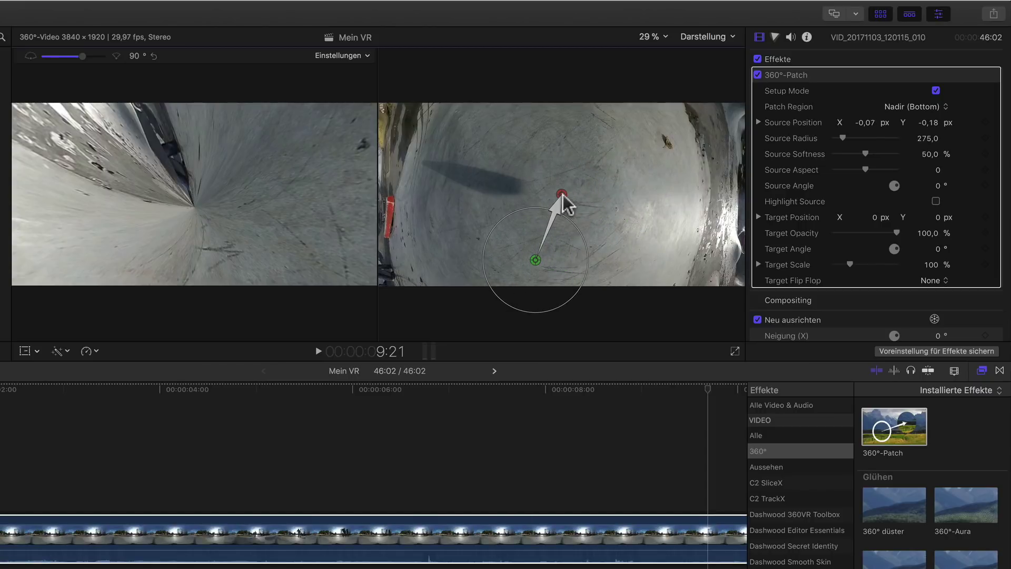
mouse_move(562, 195)
left_mouse_down()
mouse_move(555, 255)
mouse_move(563, 198)
left_mouse_up()
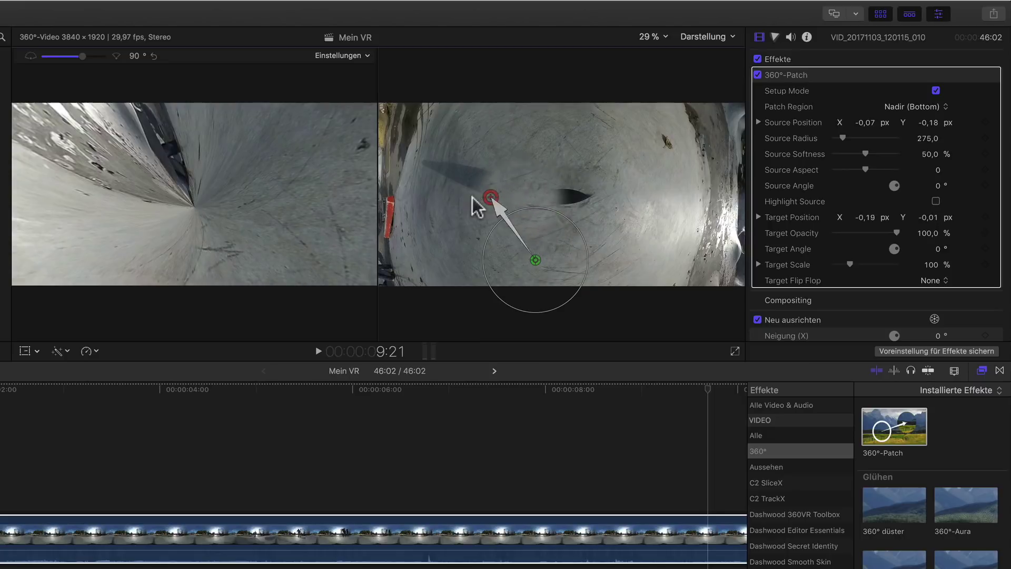
left_click(936, 91)
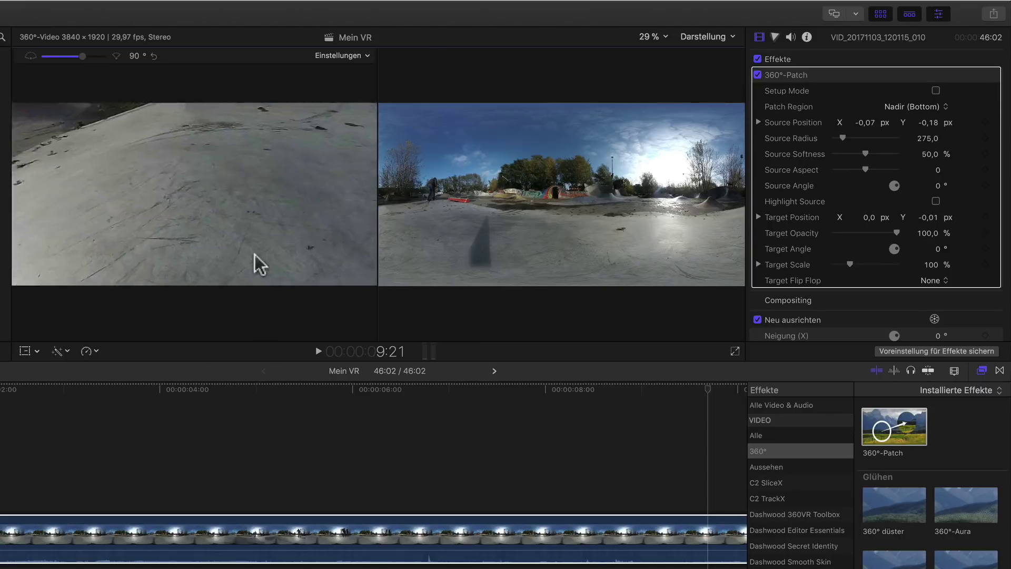
left_click_drag(253, 261, 320, 276)
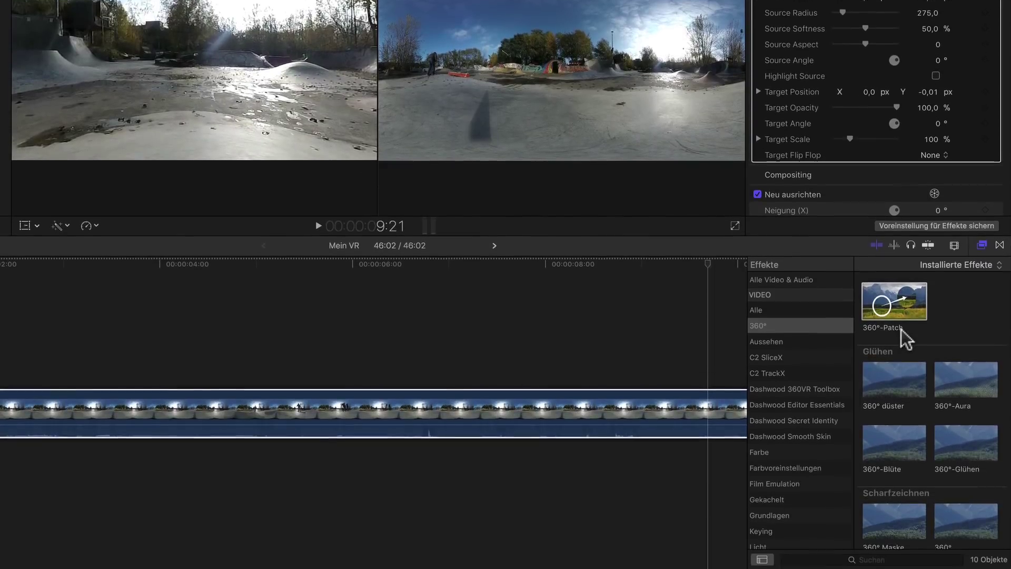
- Scroll through the effects list, then close the Effects browser
scroll(896, 337, "down", 2)
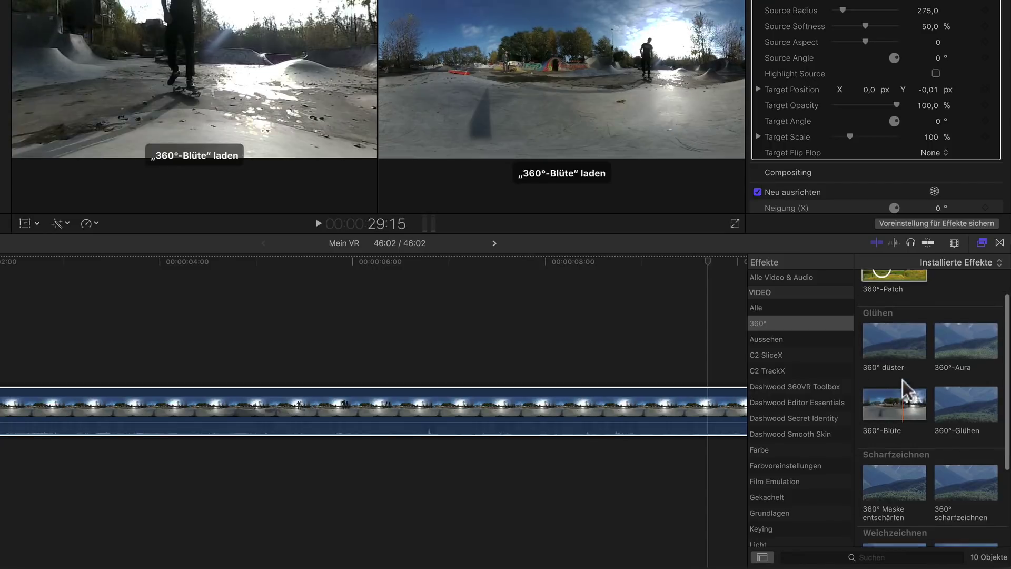
scroll(900, 405, "up", 2)
scroll(897, 441, "down", 3)
scroll(898, 443, "down", 2)
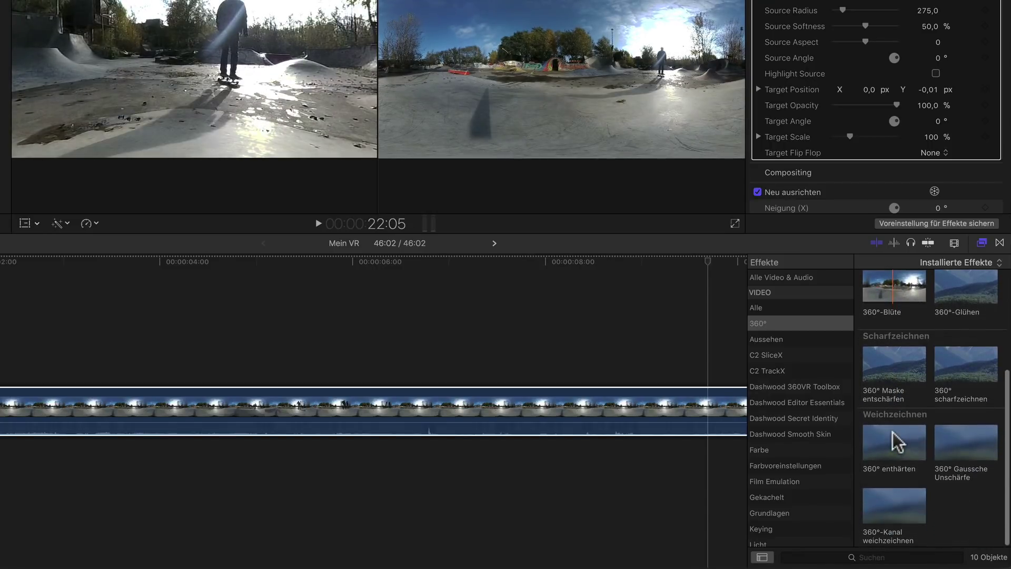
left_click(983, 244)
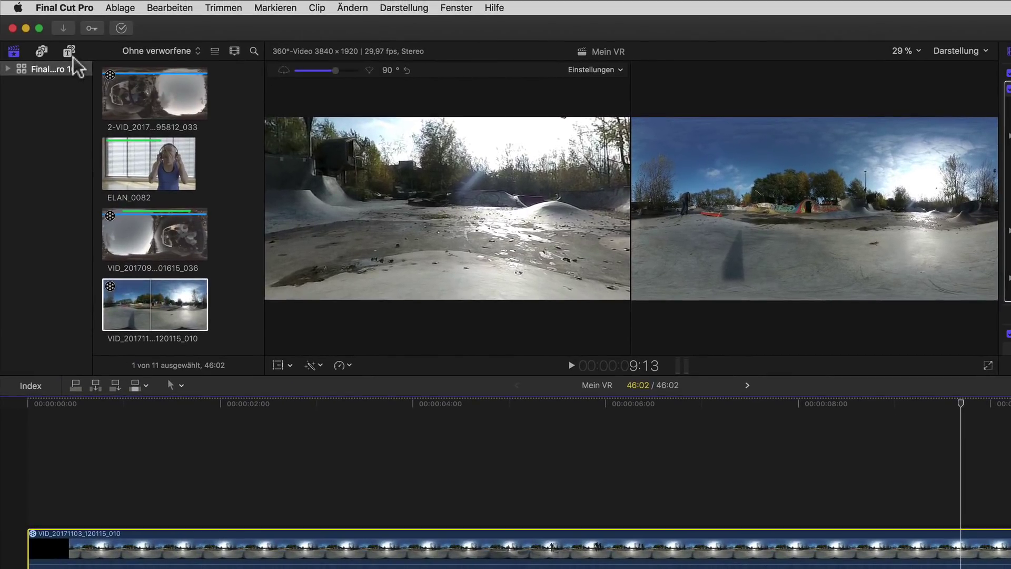
- Check the 360° generators, then list the 360° titles in a widened two-column Titles browser
left_click(65, 50)
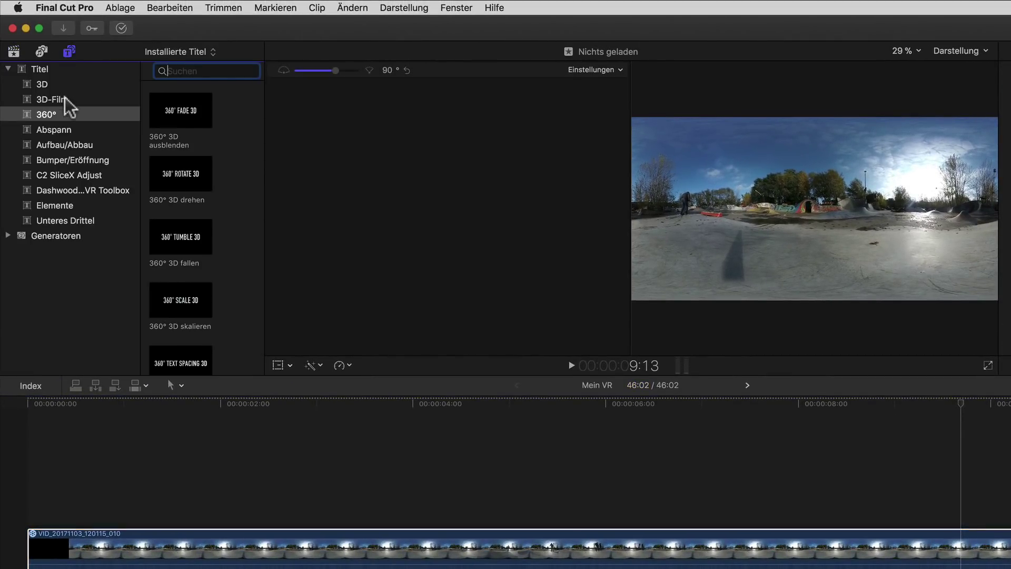
left_click(68, 113)
left_click_drag(264, 166, 333, 165)
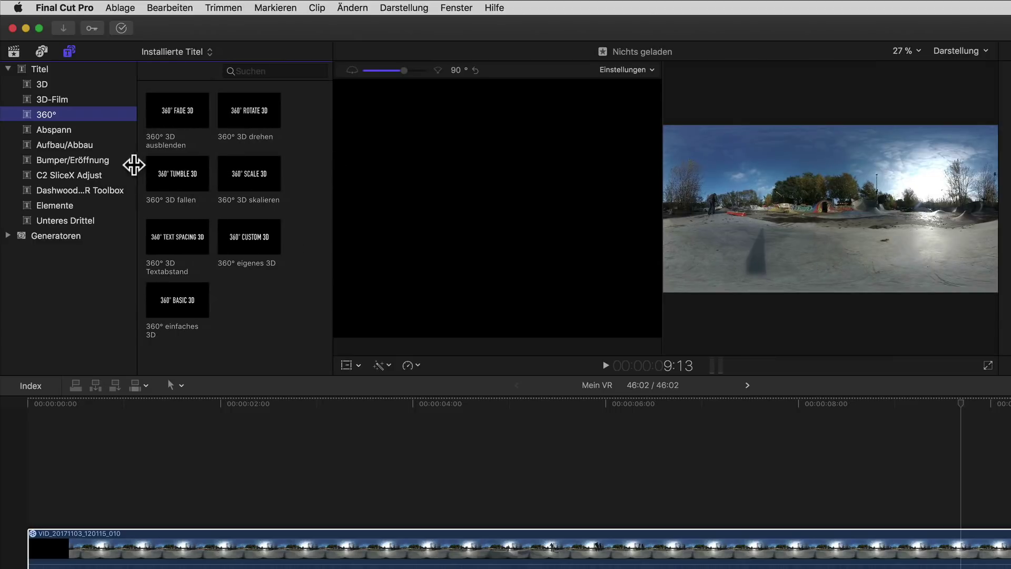
left_click(7, 235)
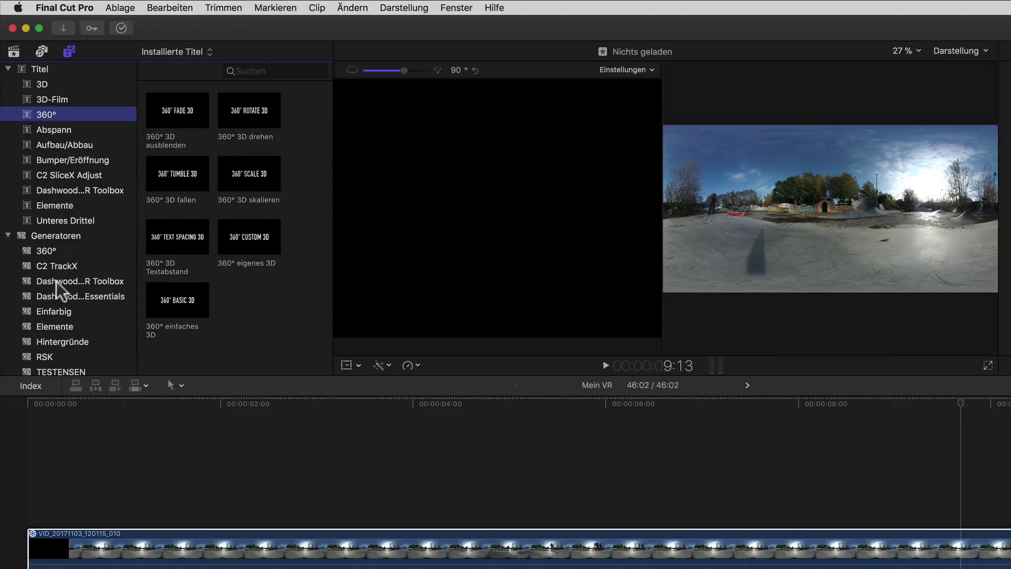
left_click(53, 251)
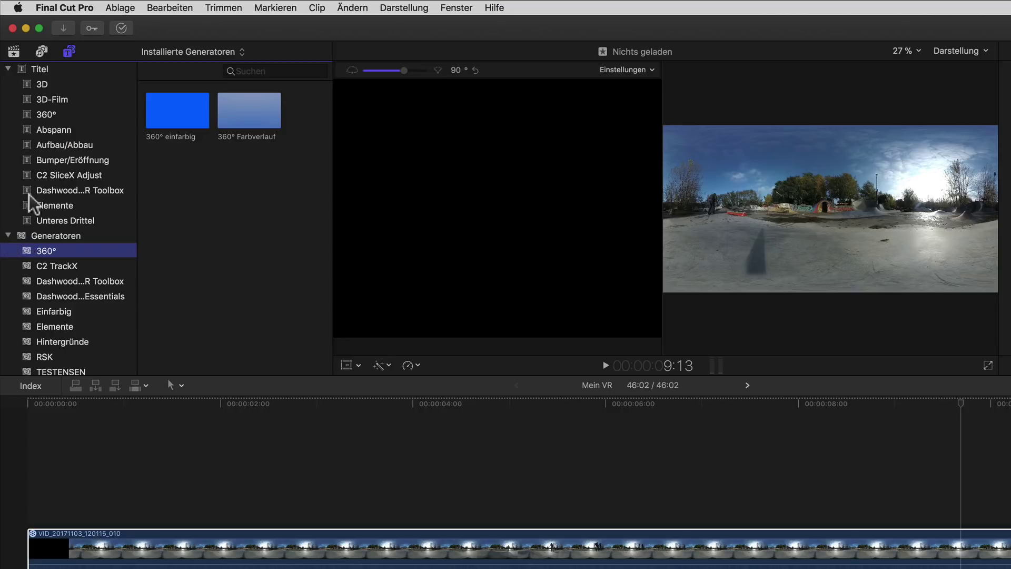
key("Left")
key("Left")
left_click(50, 115)
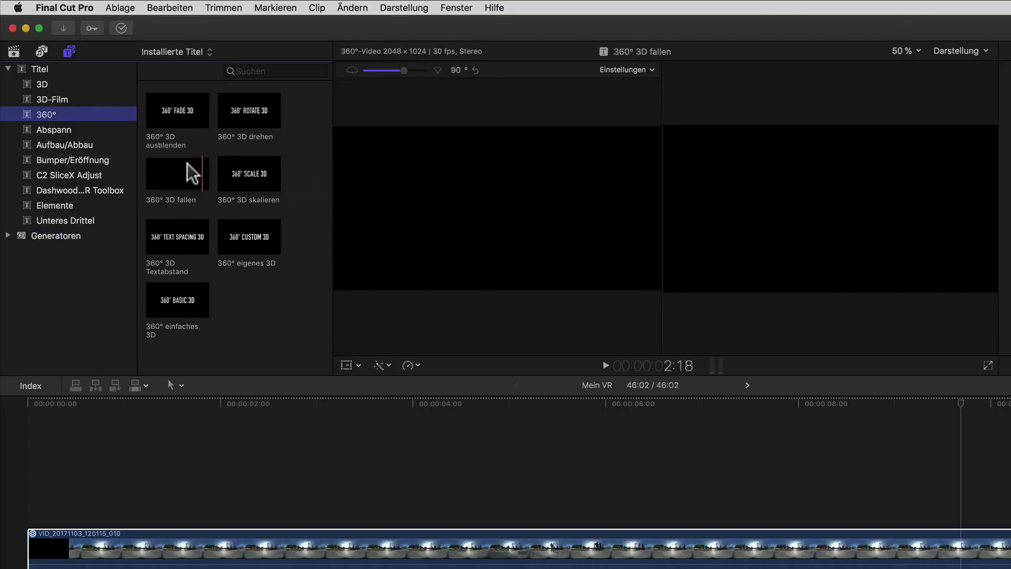
- Place the 360° 3D fallen title above the skatepark clip with the playhead inside it
left_click_drag(178, 169, 658, 372)
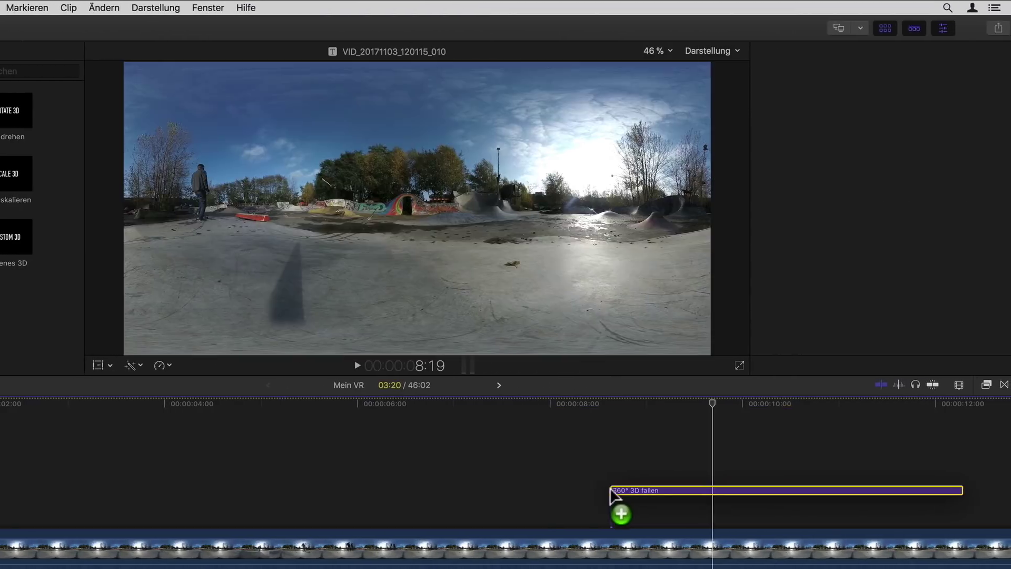
left_click_drag(497, 372, 495, 507)
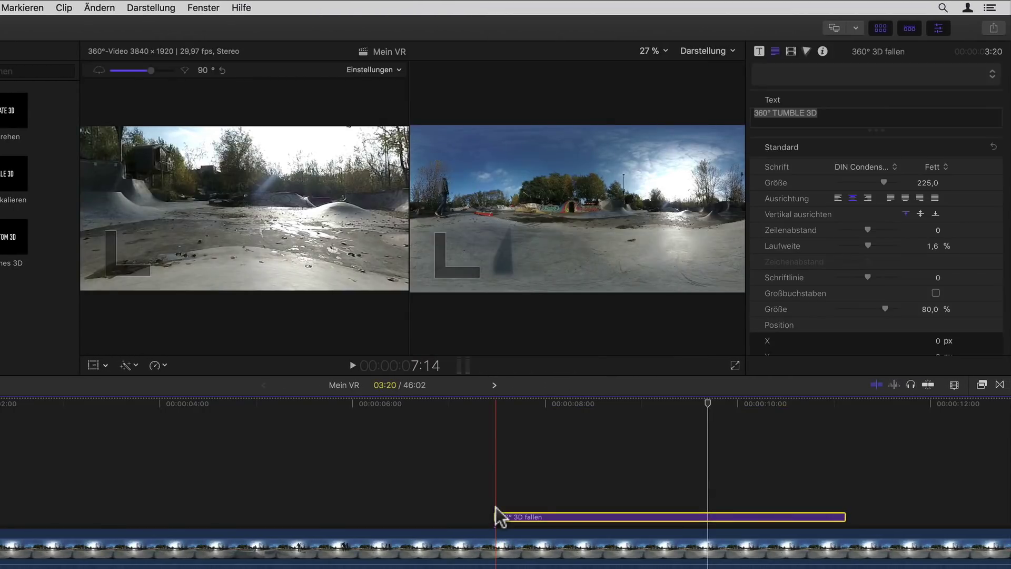
left_click(674, 454)
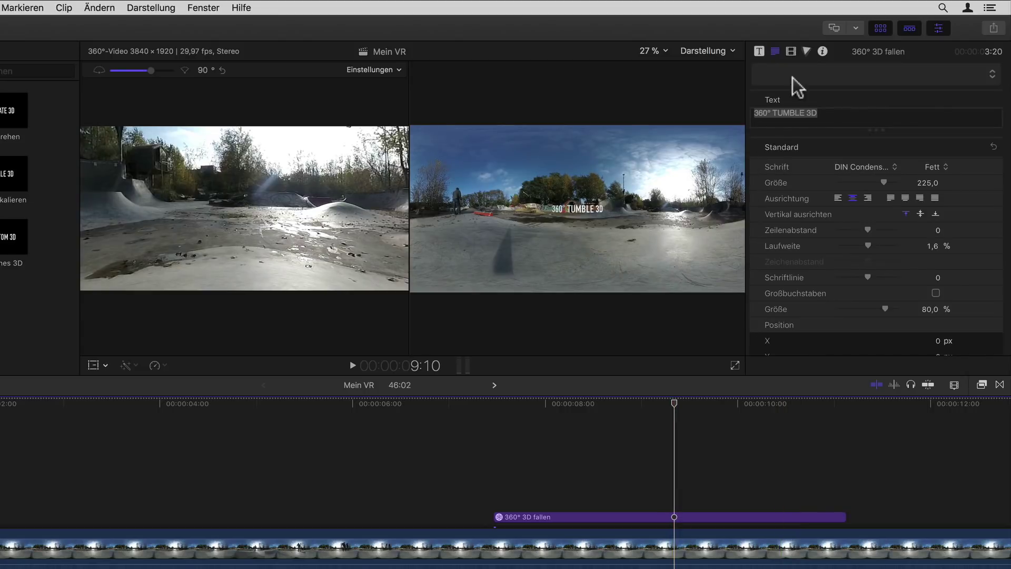
- Stop playback and set the title's Position Z to 408,45 px
scroll(791, 158, "down", 3)
scroll(791, 211, "down", 5)
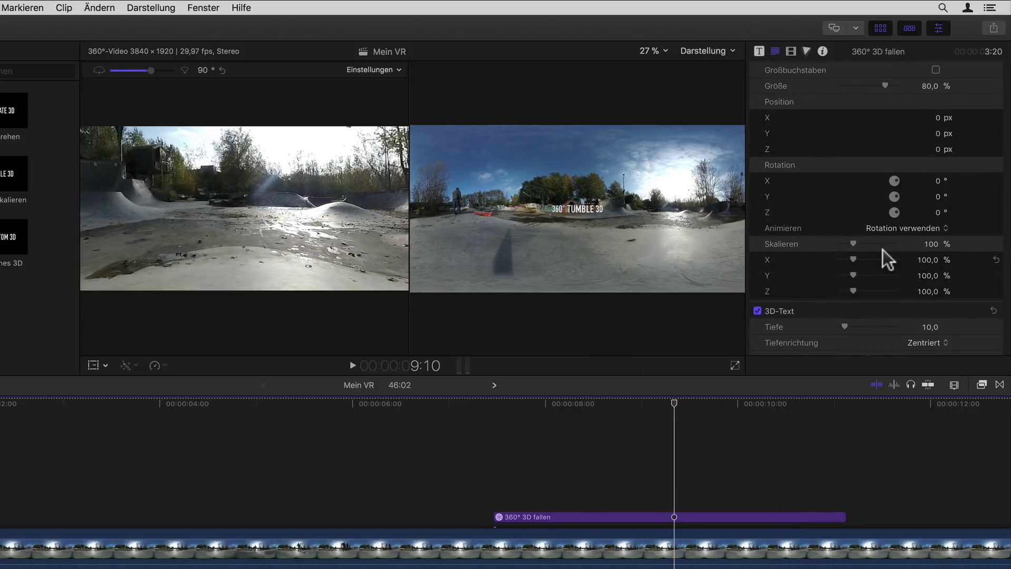
left_click_drag(938, 149, 937, 106)
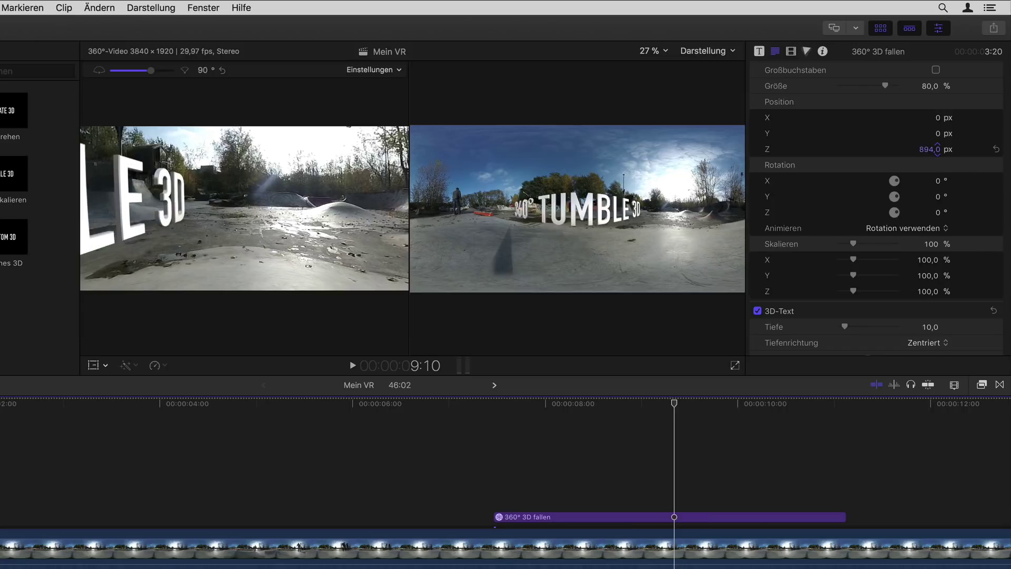
left_click_drag(938, 149, 938, 142)
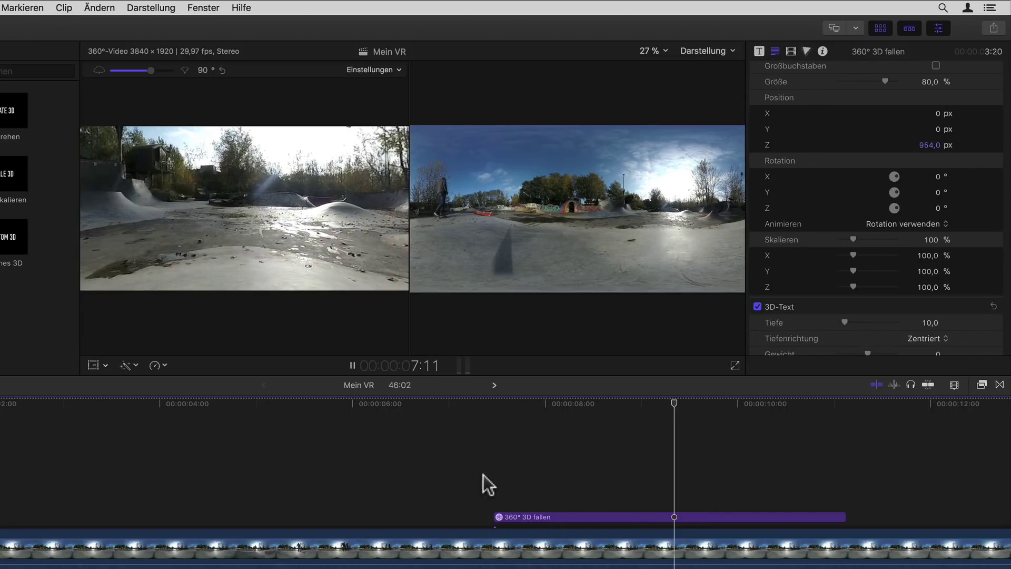
key("space")
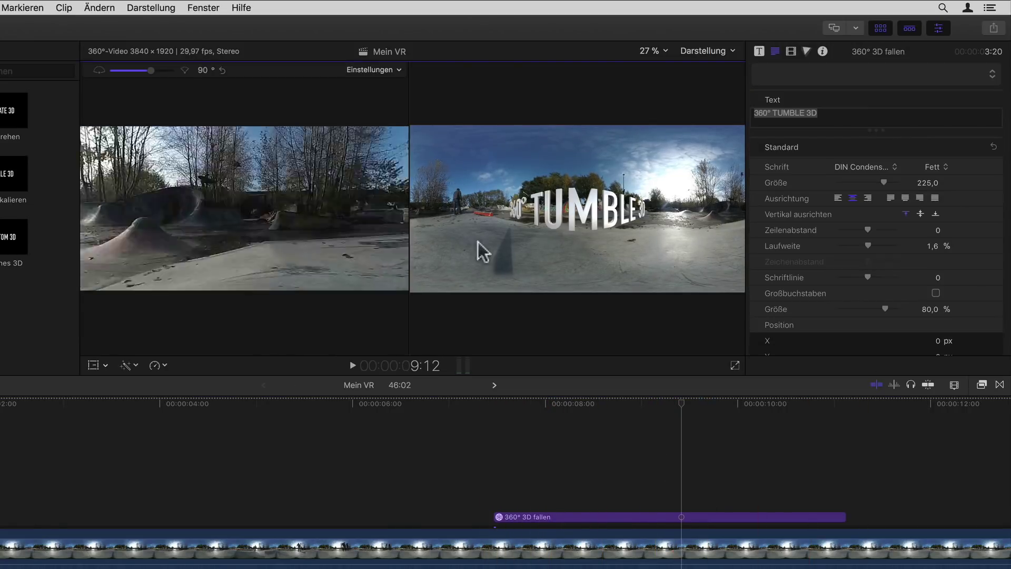
scroll(943, 242, "down", 5)
left_click_drag(938, 178, 932, 145)
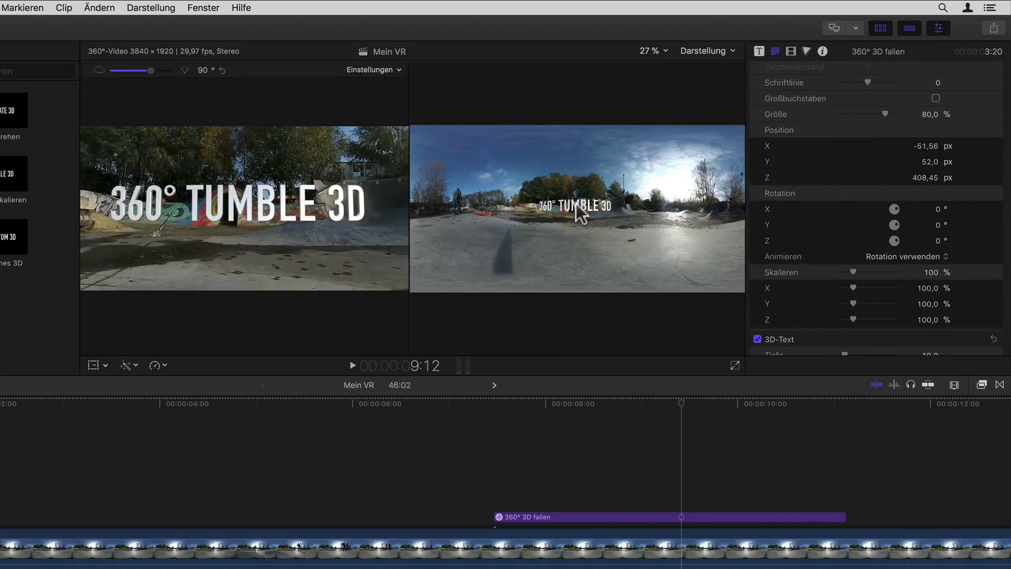
- Replace the title text with 'Skatepark', rotate it 44° on Y, and play back
left_click(761, 52)
type("Skatepark")
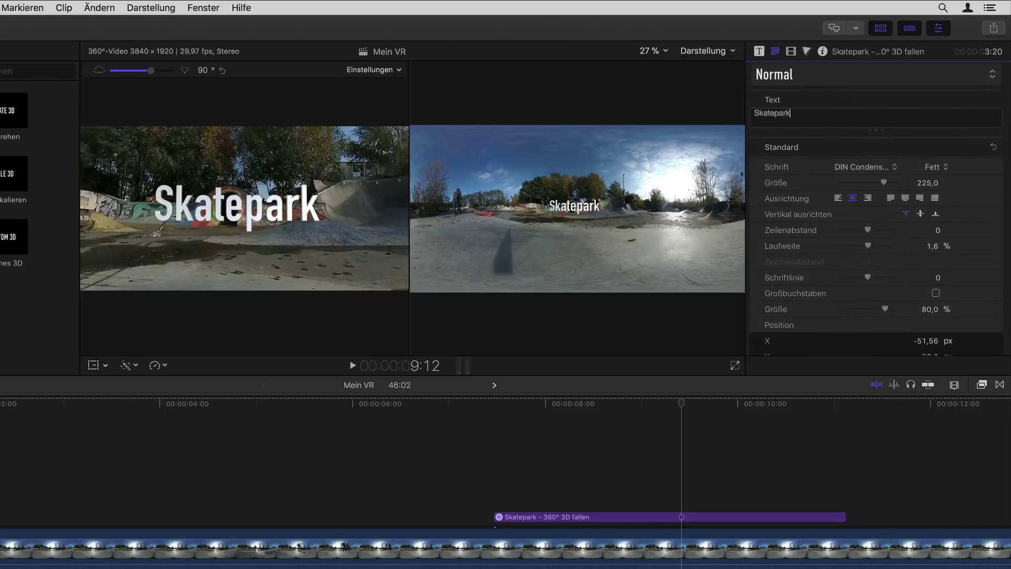
scroll(928, 276, "down", 5)
left_click_drag(932, 269, 938, 269)
left_click(478, 469)
key("space")
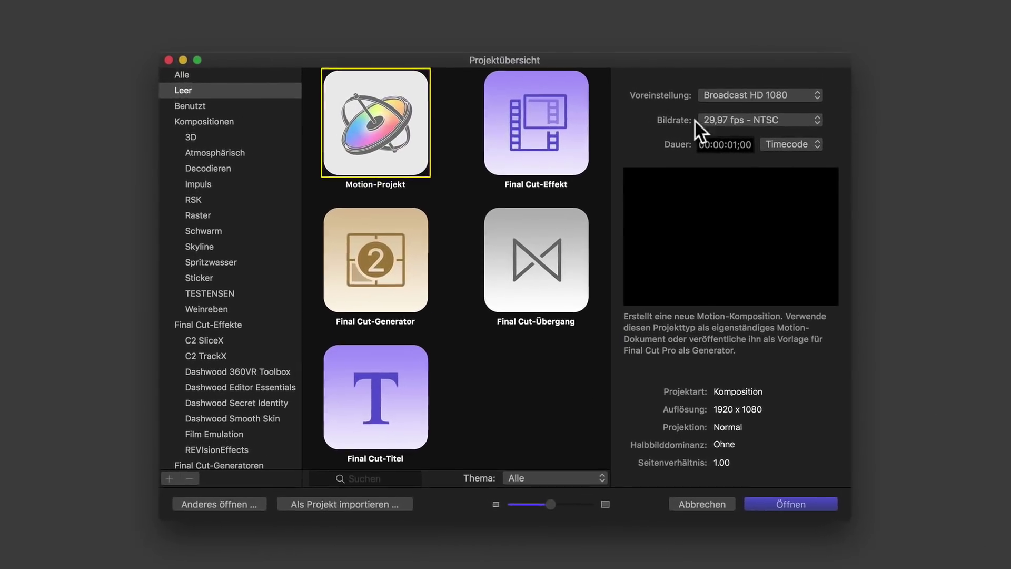
- Create a new Motion-Projekt using the 360° Video - 4K Ultra HD preset
left_click(815, 94)
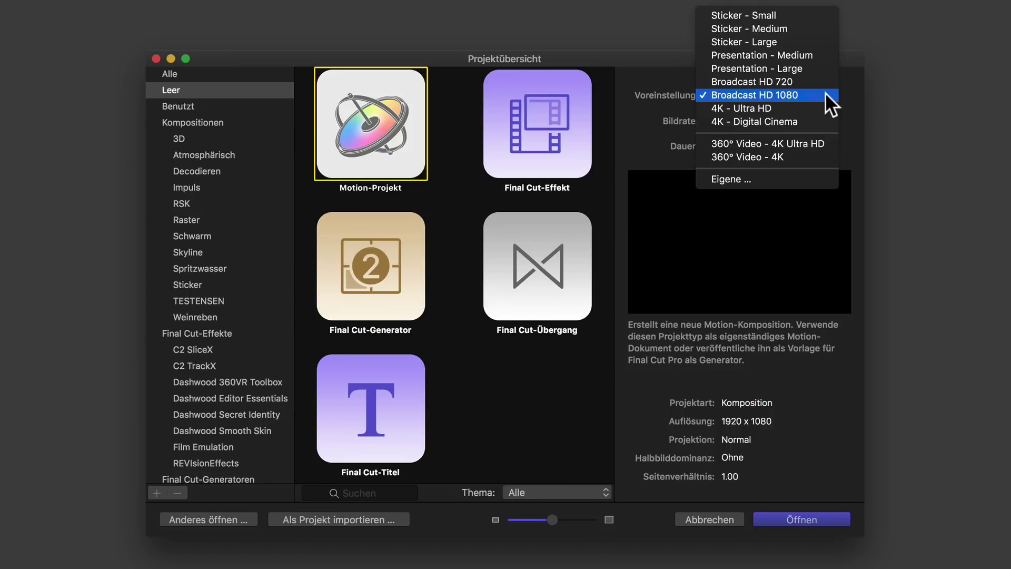
left_click(832, 144)
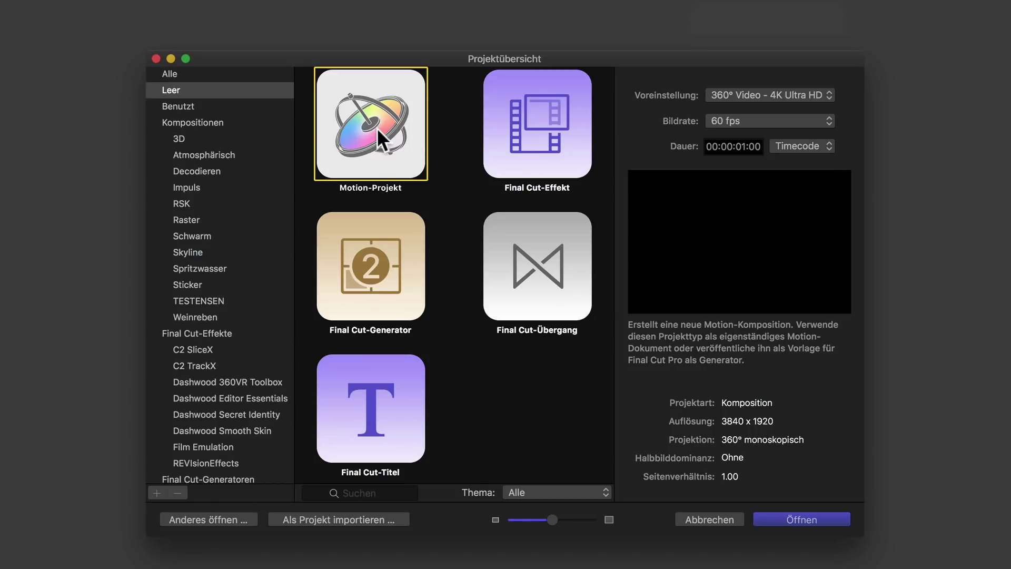
left_click(548, 126)
left_click(375, 324)
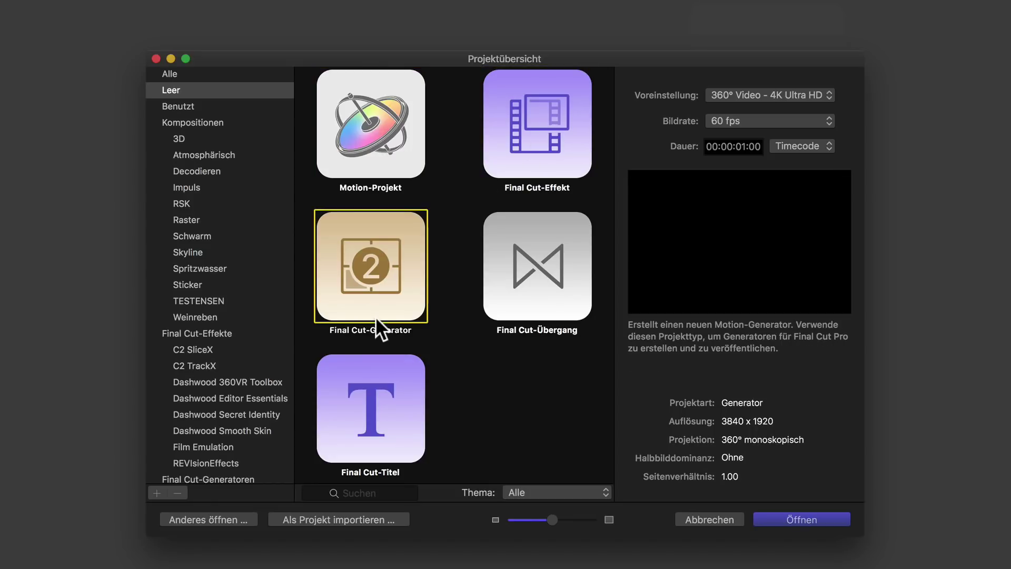
left_click(542, 295)
left_click(356, 421)
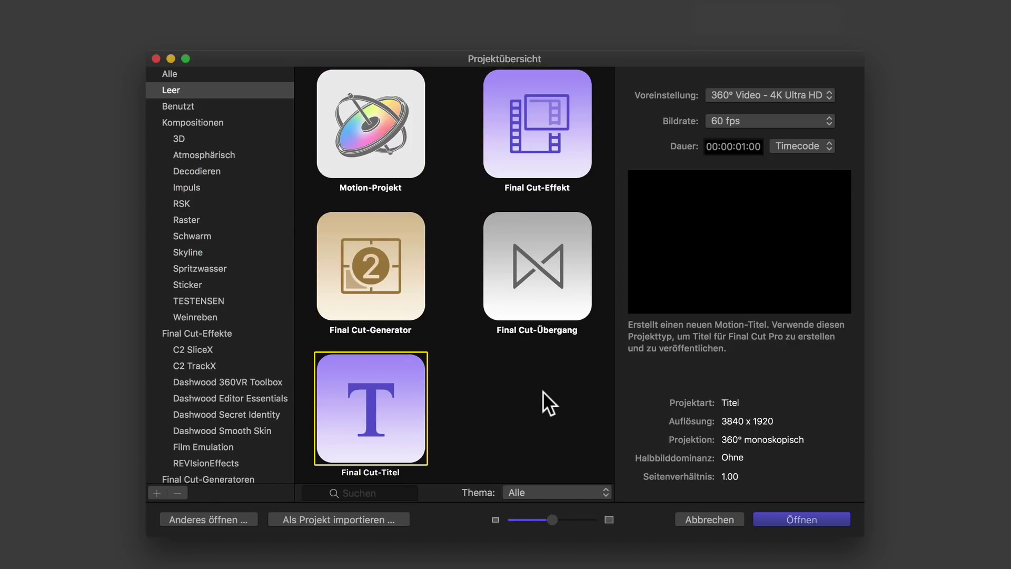
left_click(396, 163)
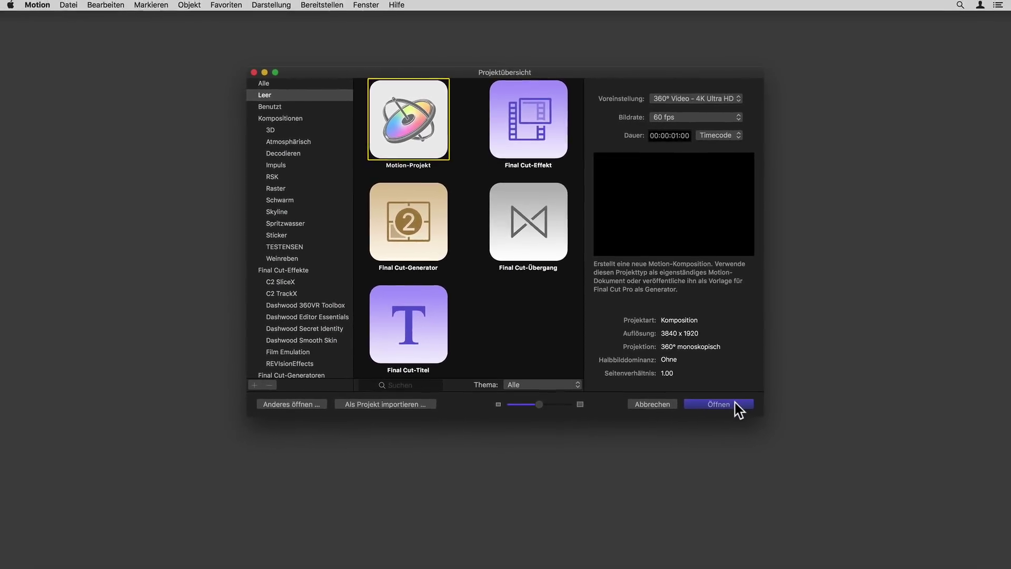
left_click(736, 403)
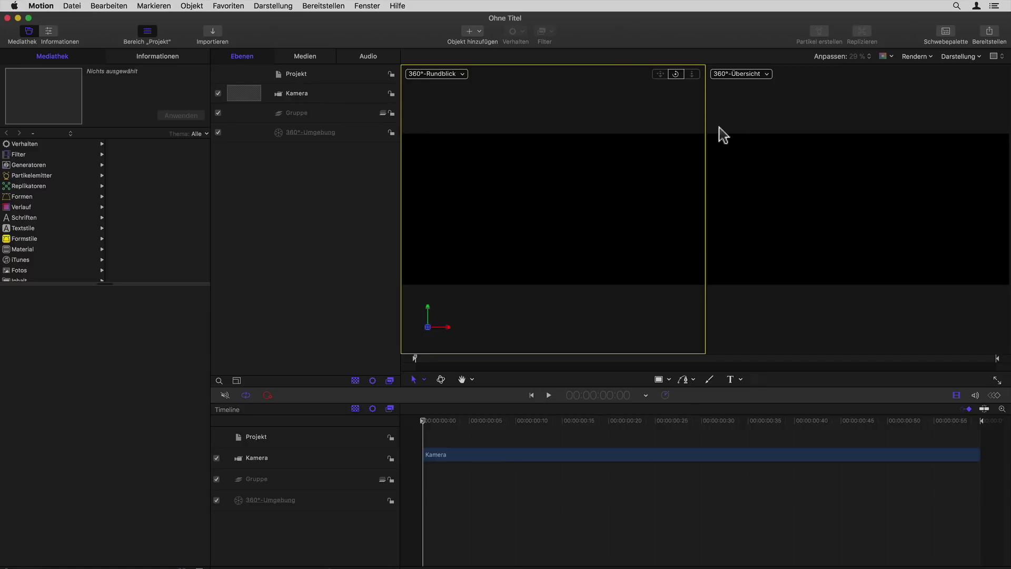
left_click(776, 122)
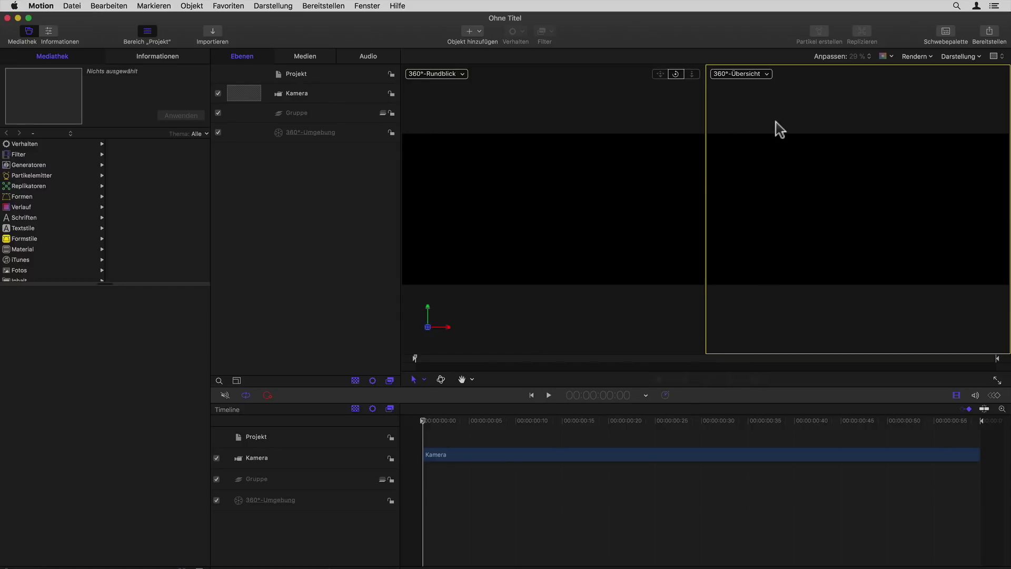
left_click(610, 119)
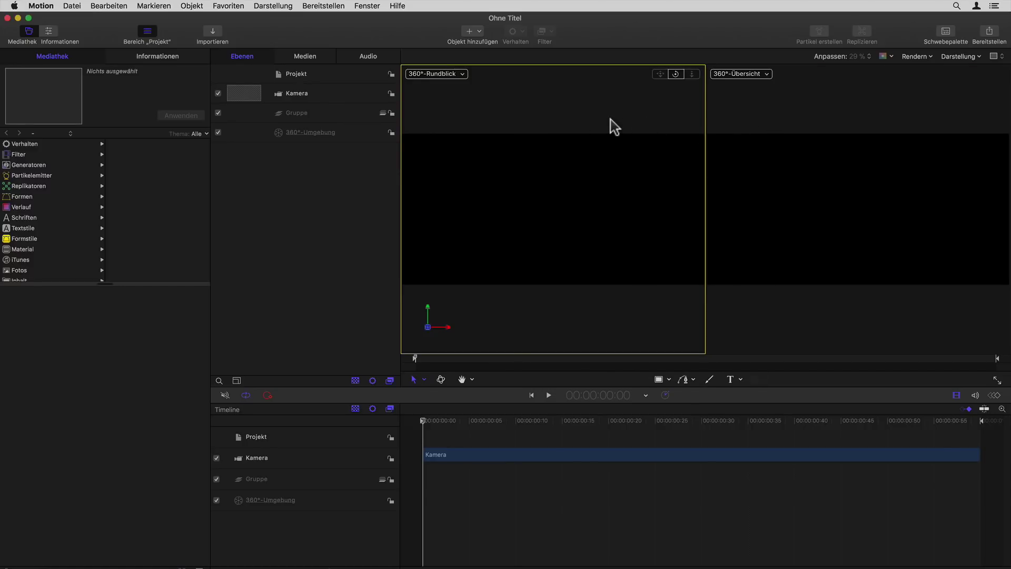
left_click(489, 81)
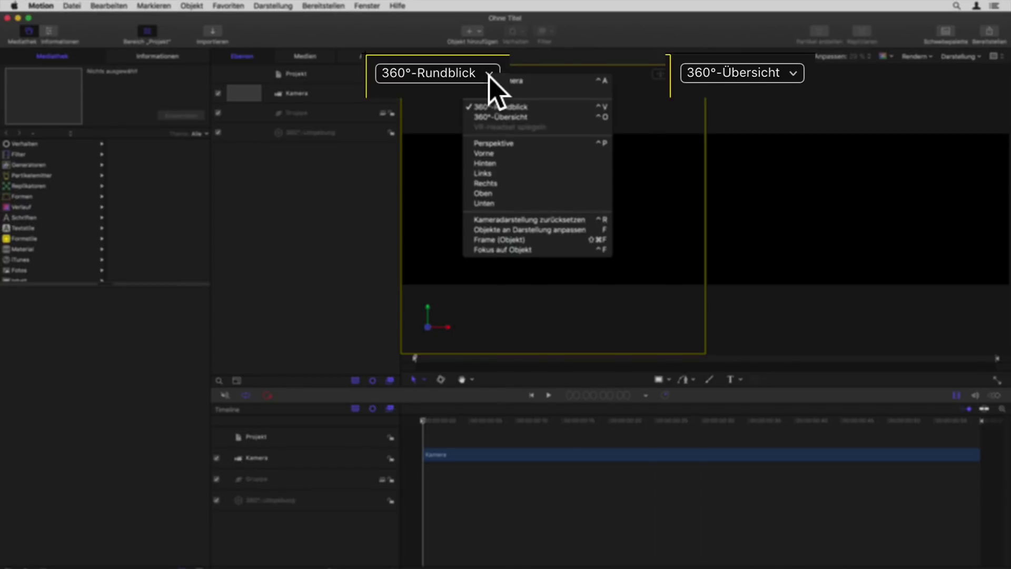
left_click(767, 74)
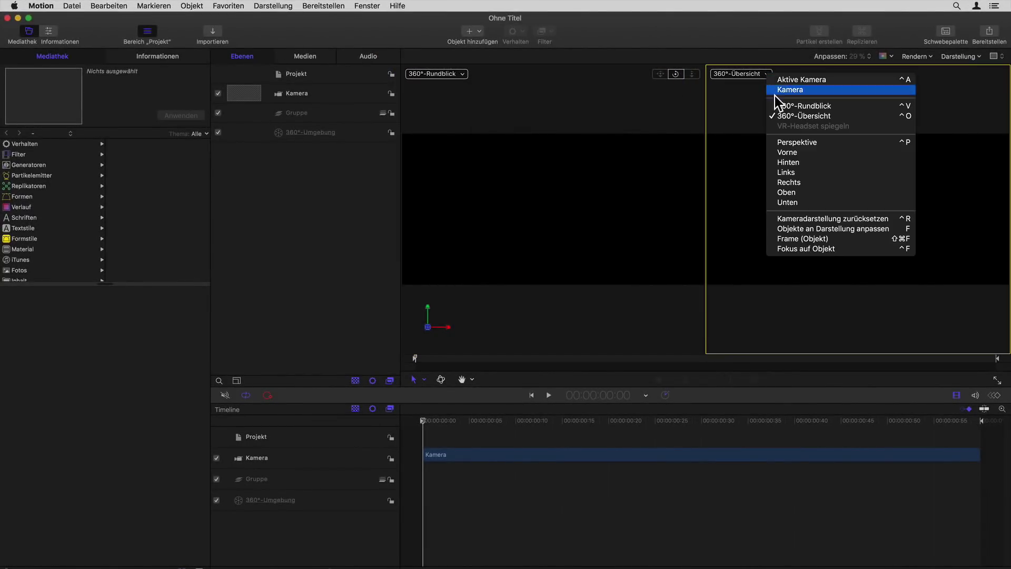
left_click(607, 108)
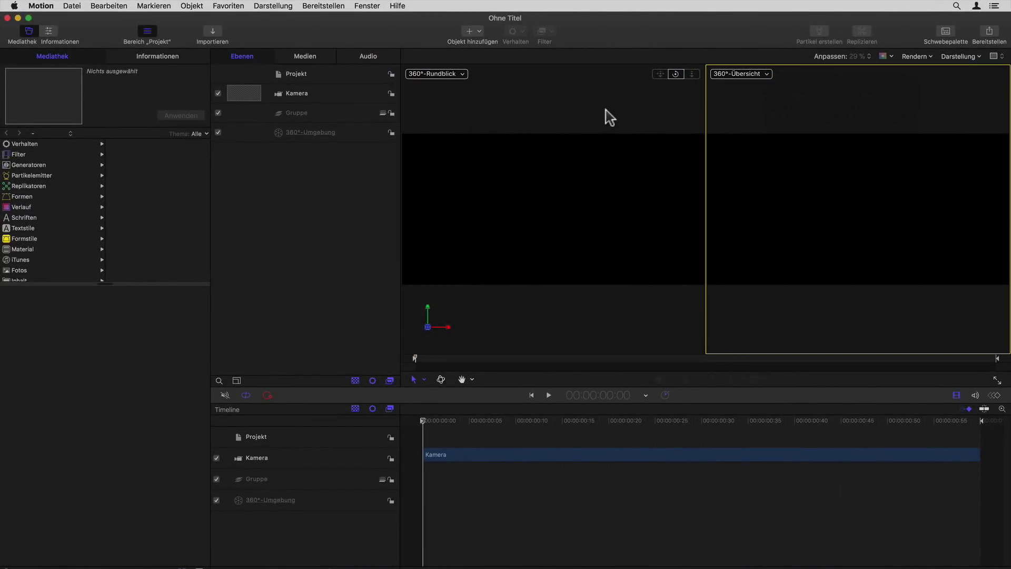
left_click(598, 110)
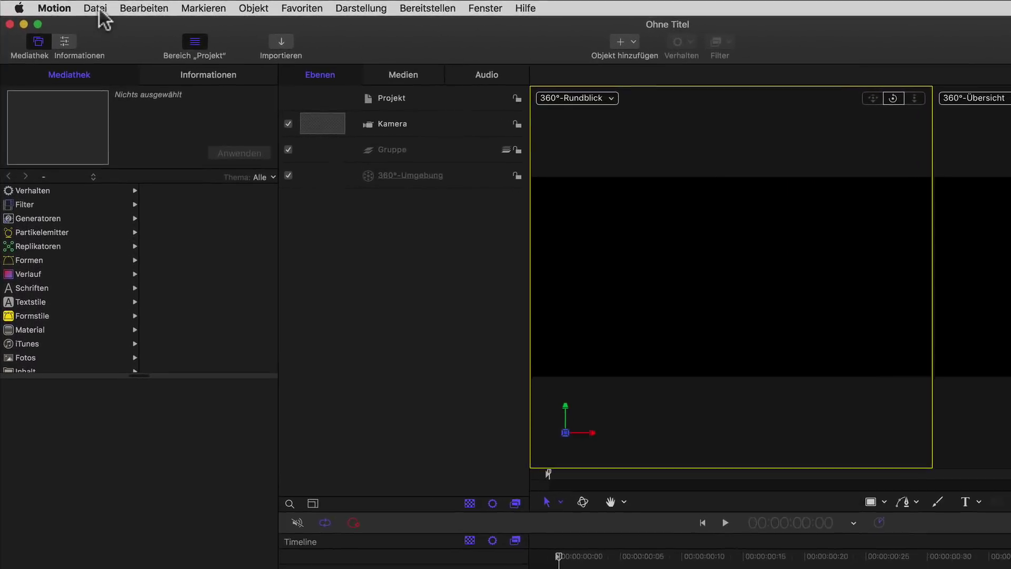
- Convert the project to a Final Cut title via Datei > Projekt konvertieren in > Titel
left_click(73, 6)
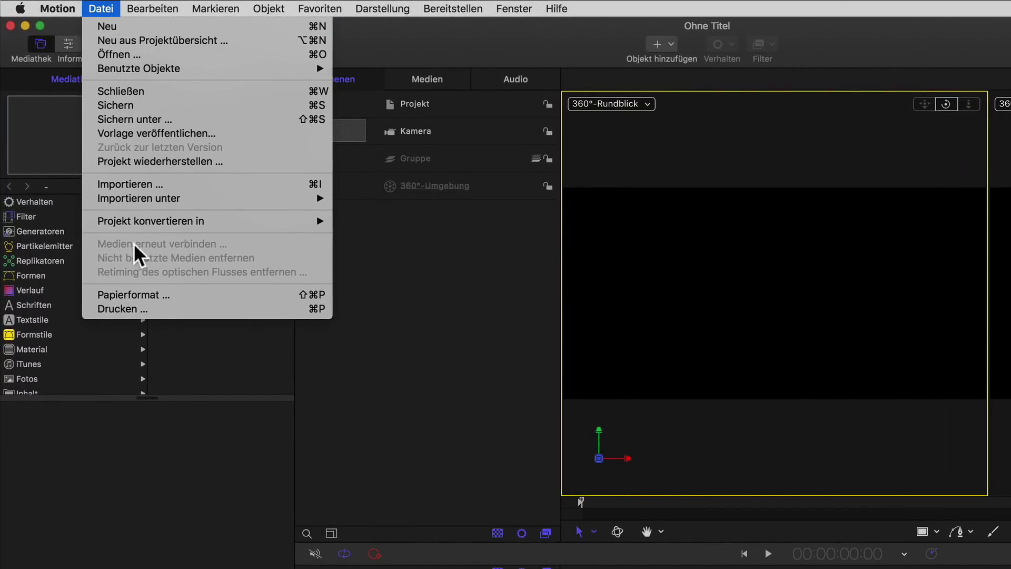
mouse_move(165, 225)
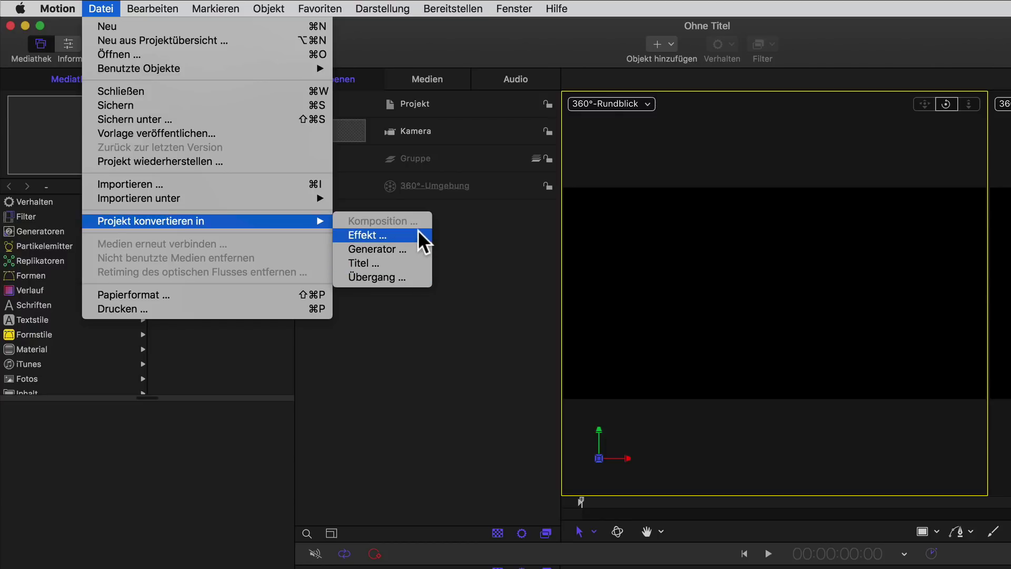
left_click(418, 262)
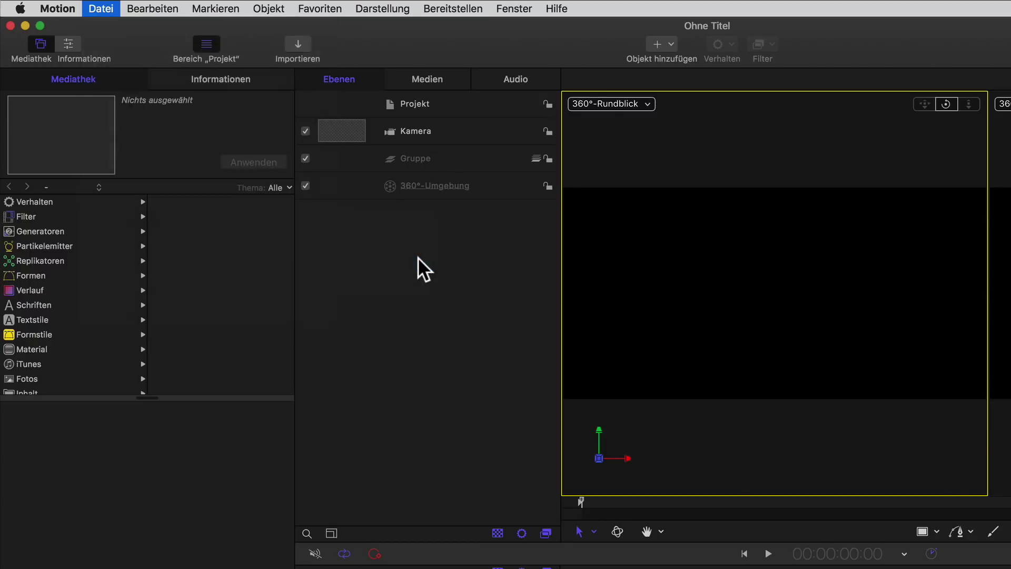
left_click(831, 199)
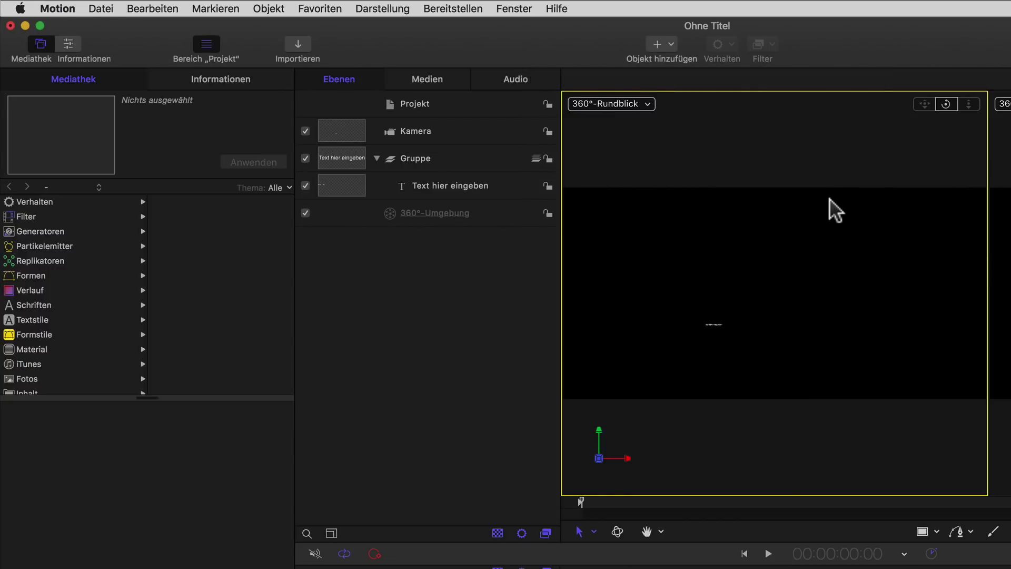
left_click(101, 9)
mouse_move(183, 209)
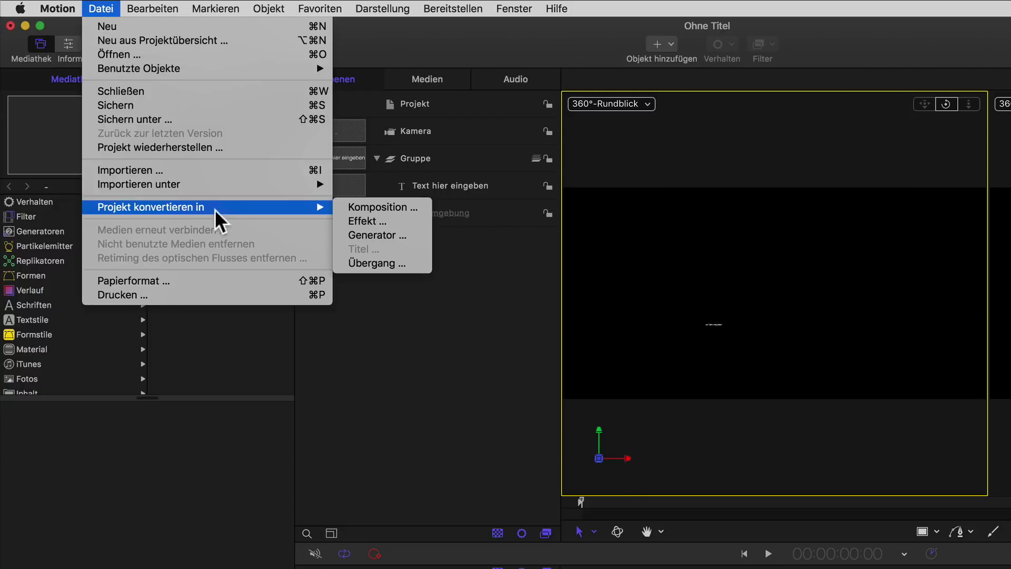
left_click(405, 232)
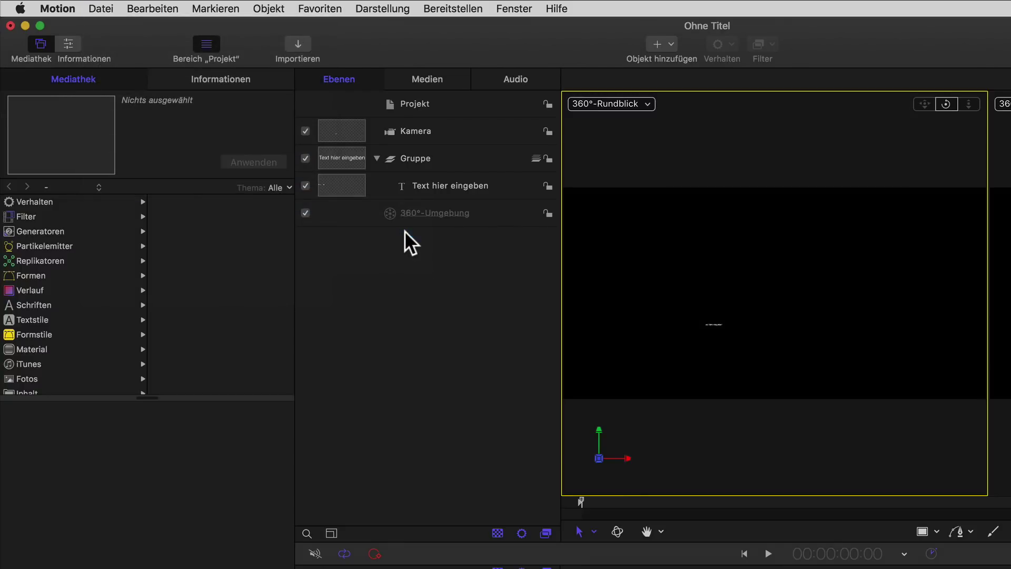
left_click(96, 9)
mouse_move(179, 214)
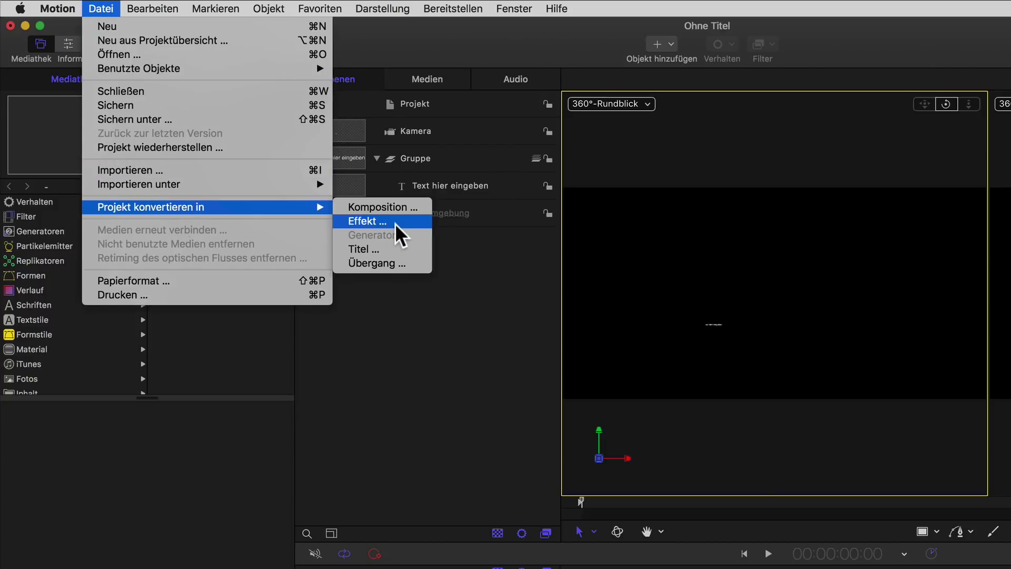
left_click(428, 205)
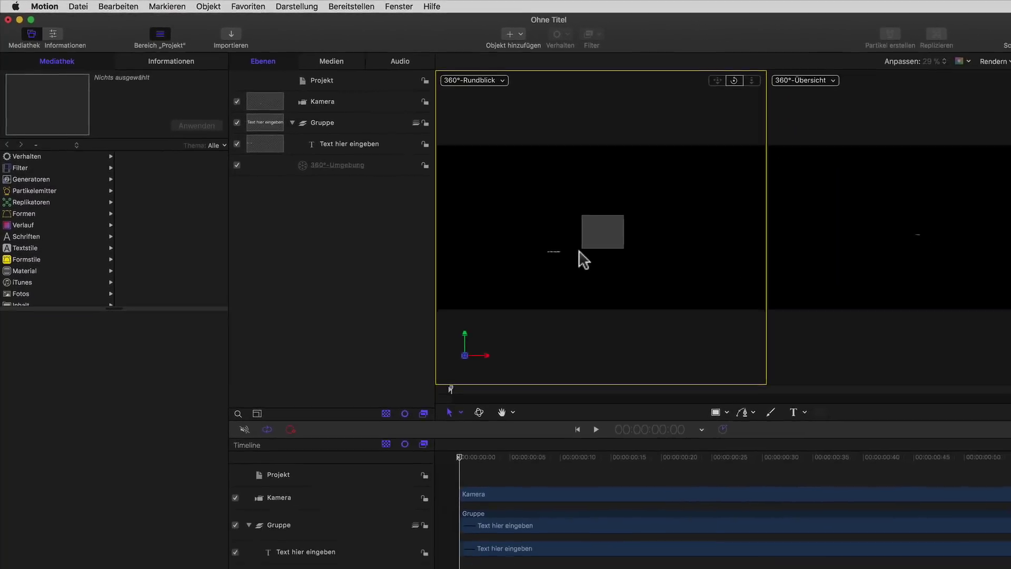
left_click(580, 253)
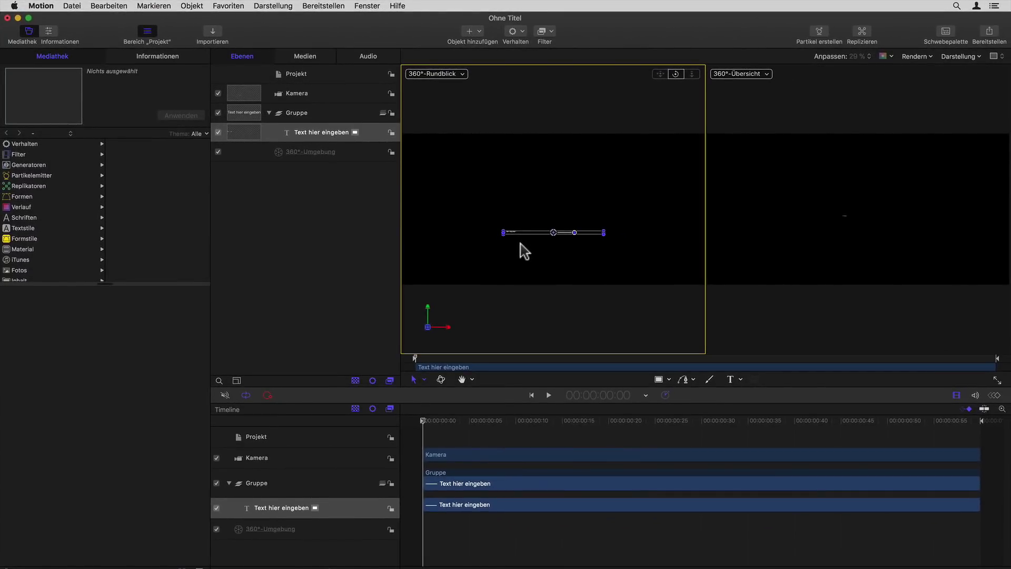
- Delete the 'Text hier eingeben' placeholder text layer
key("BackSpace")
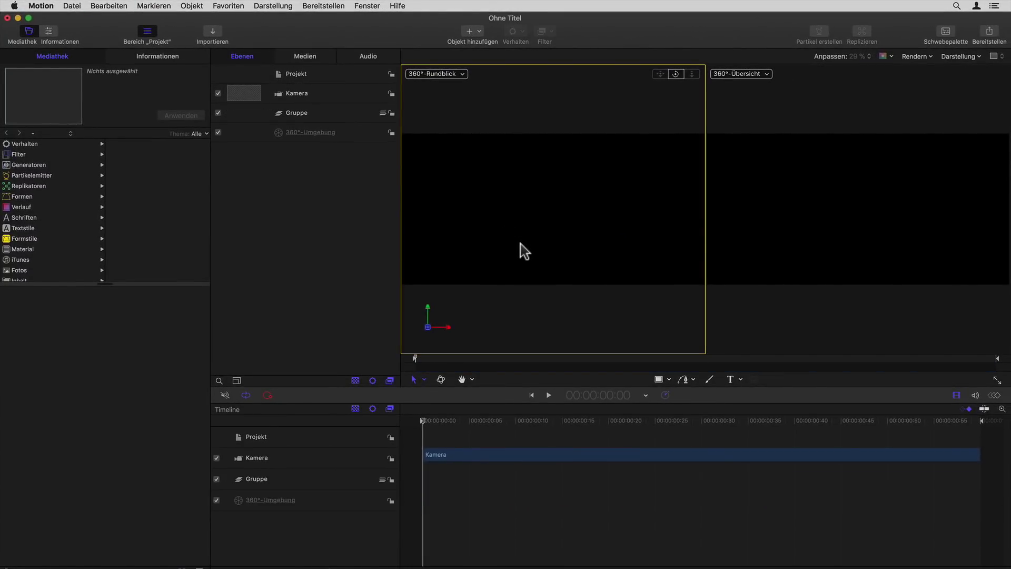